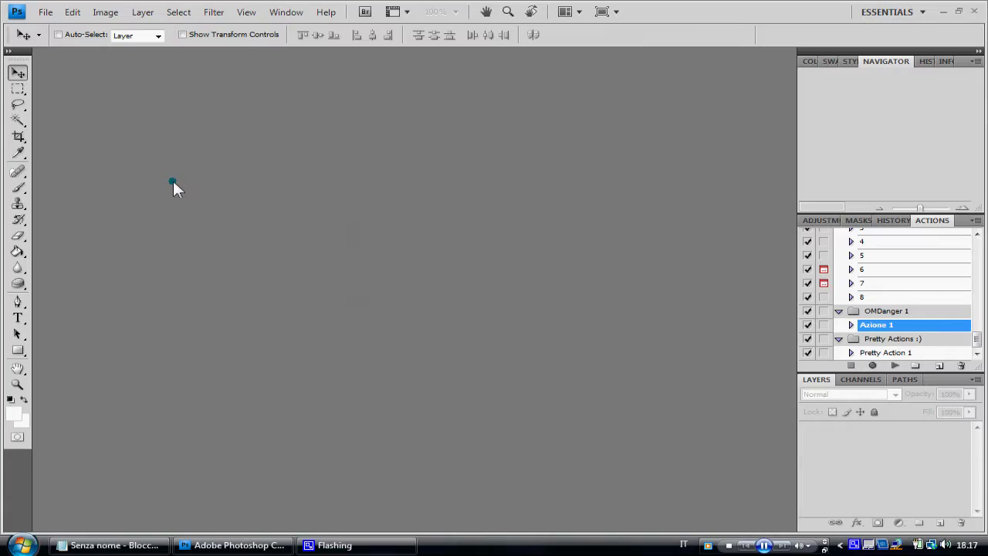
- Create a new blank document 700 pixels wide by 400 pixels high
{"action": "left_click", "coordinate": [47, 12]}
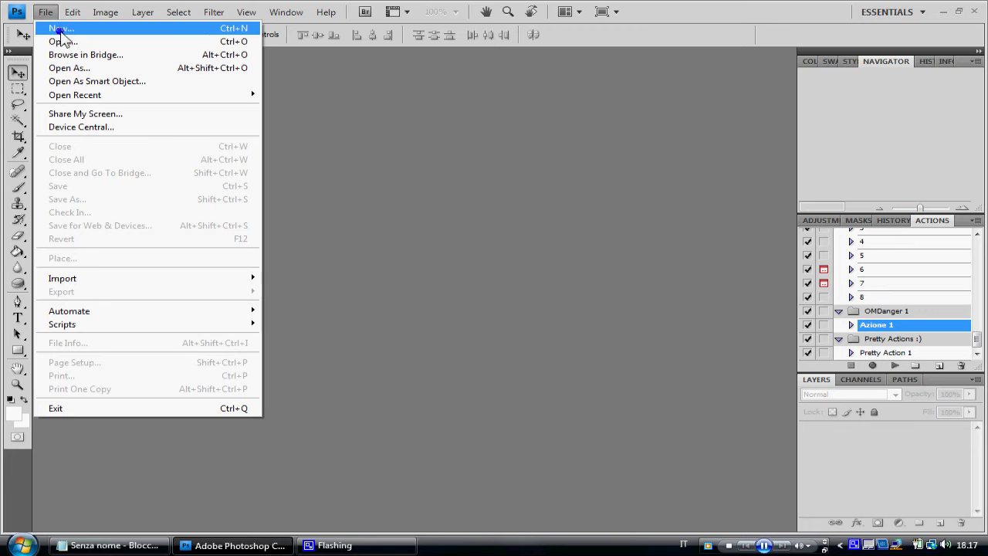
{"action": "left_click", "coordinate": [58, 27]}
{"action": "left_click_drag", "start_coordinate": [448, 189], "coordinate": [388, 188]}
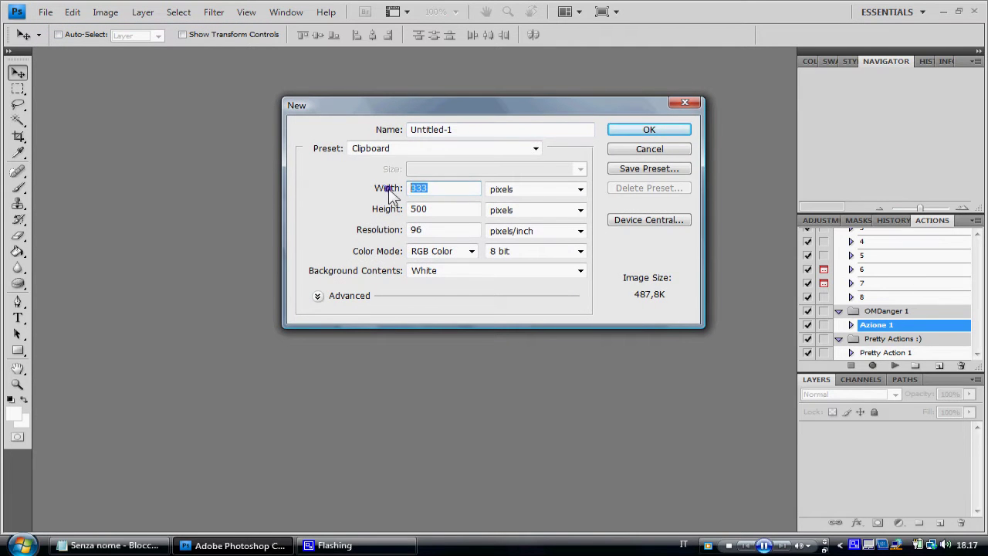
{"action": "type", "text": "700"}
{"action": "left_click_drag", "start_coordinate": [442, 209], "coordinate": [380, 214]}
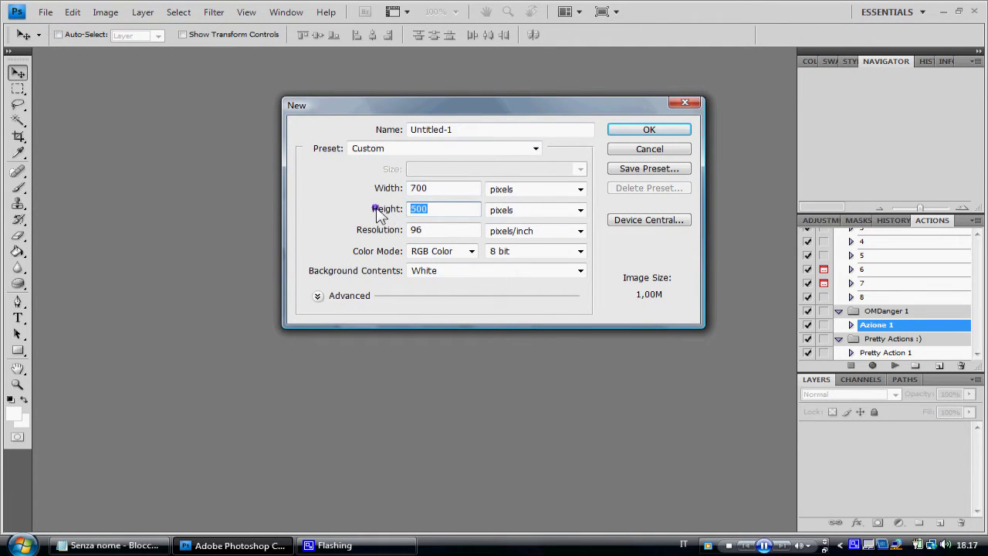
{"action": "type", "text": "400"}
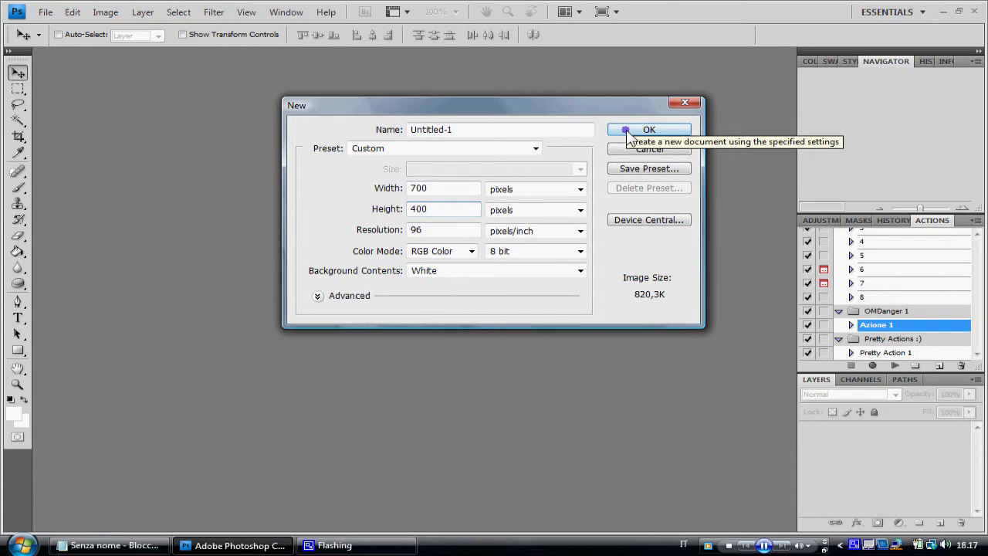
{"action": "left_click", "coordinate": [627, 129]}
- Open the photos 003, 005 and 007 together from the Open dialog
{"action": "left_click", "coordinate": [45, 12]}
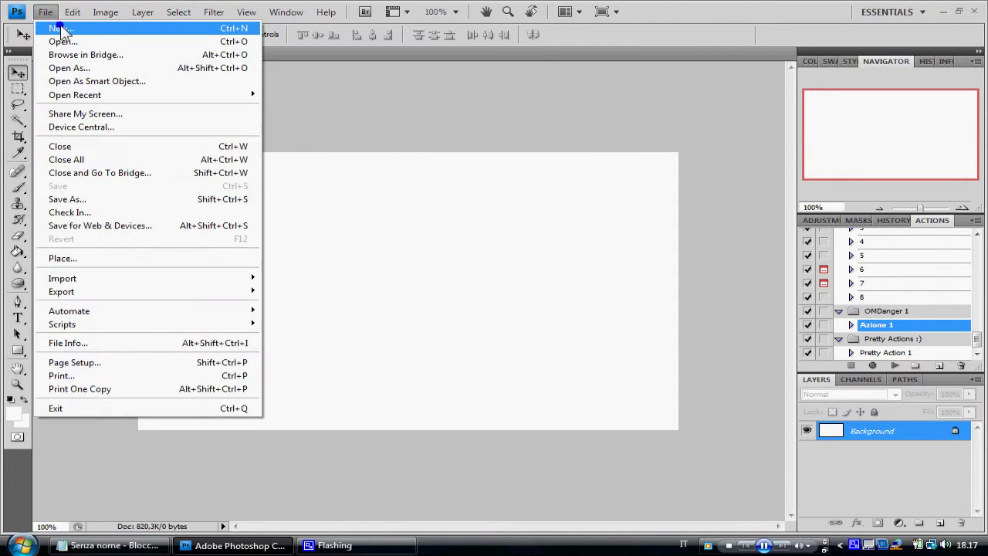
{"action": "left_click", "coordinate": [62, 41]}
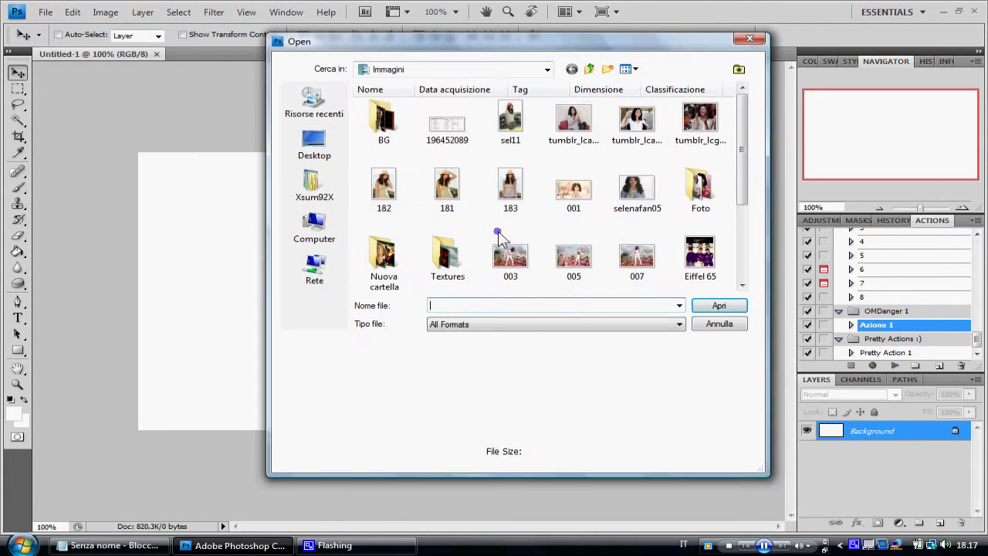
{"action": "left_click_drag", "start_coordinate": [567, 245], "coordinate": [656, 282]}
{"action": "left_click", "coordinate": [712, 306]}
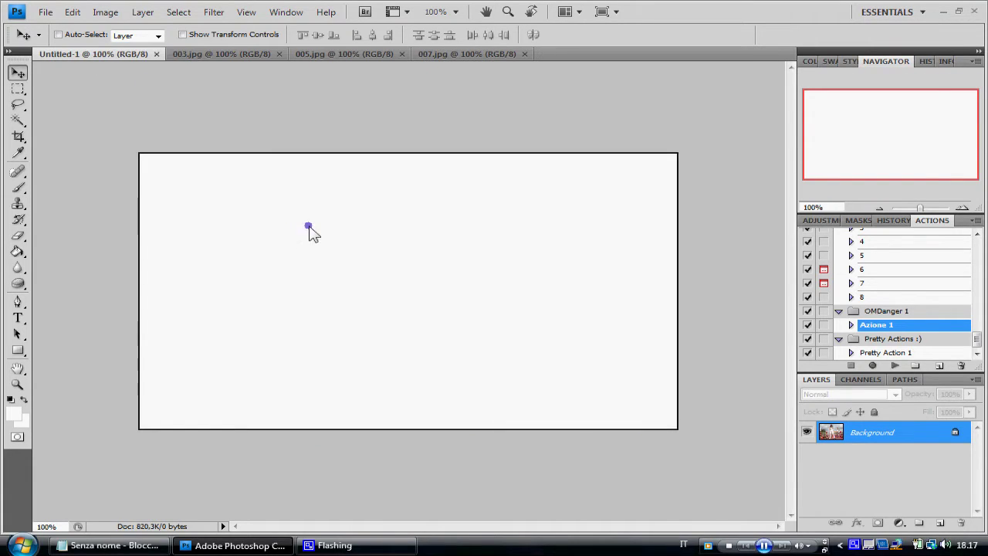
- Drag the 007 photo into Untitled-1 and free-transform it to about 95% against the left edge
{"action": "mouse_move", "coordinate": [93, 60]}
{"action": "left_mouse_down"}
{"action": "mouse_move", "coordinate": [315, 233]}
{"action": "mouse_move", "coordinate": [341, 210]}
{"action": "left_mouse_up"}
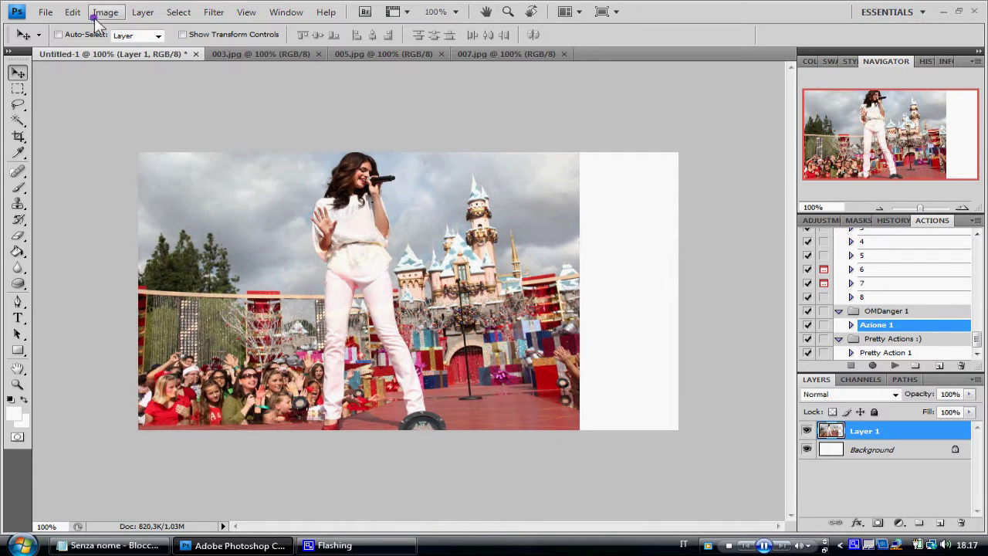
{"action": "left_click", "coordinate": [72, 12]}
{"action": "left_click", "coordinate": [124, 258]}
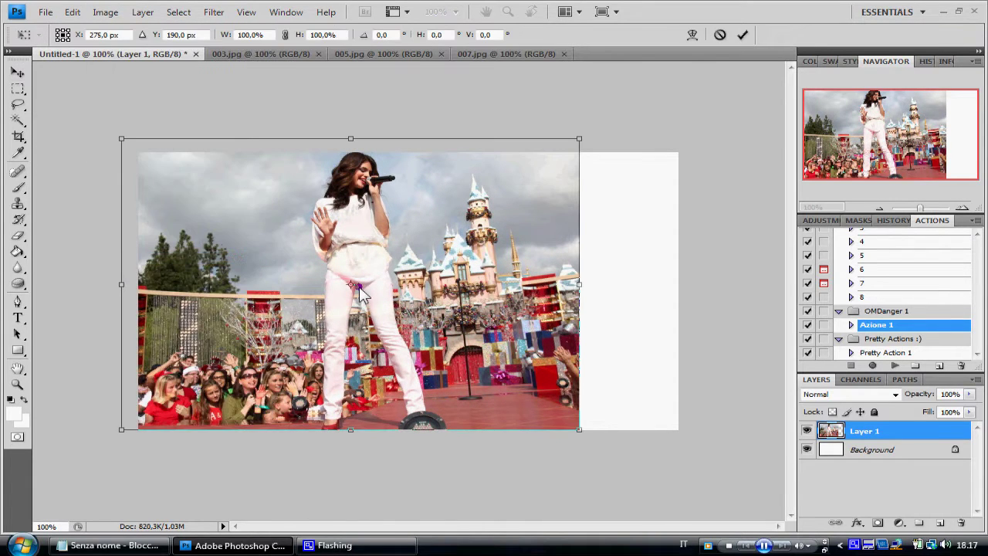
{"action": "left_click_drag", "start_coordinate": [241, 36], "coordinate": [250, 35]}
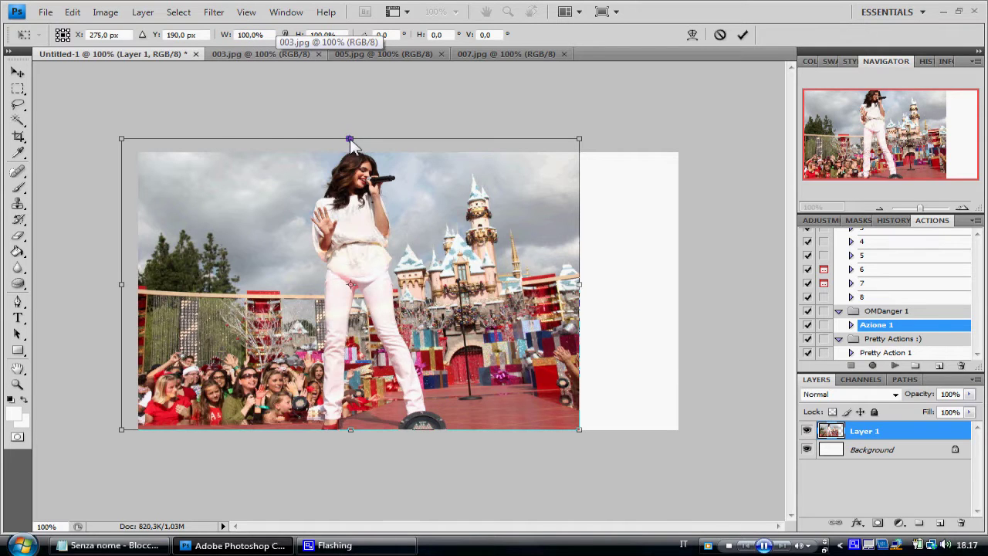
{"action": "left_click_drag", "start_coordinate": [349, 141], "coordinate": [350, 153]}
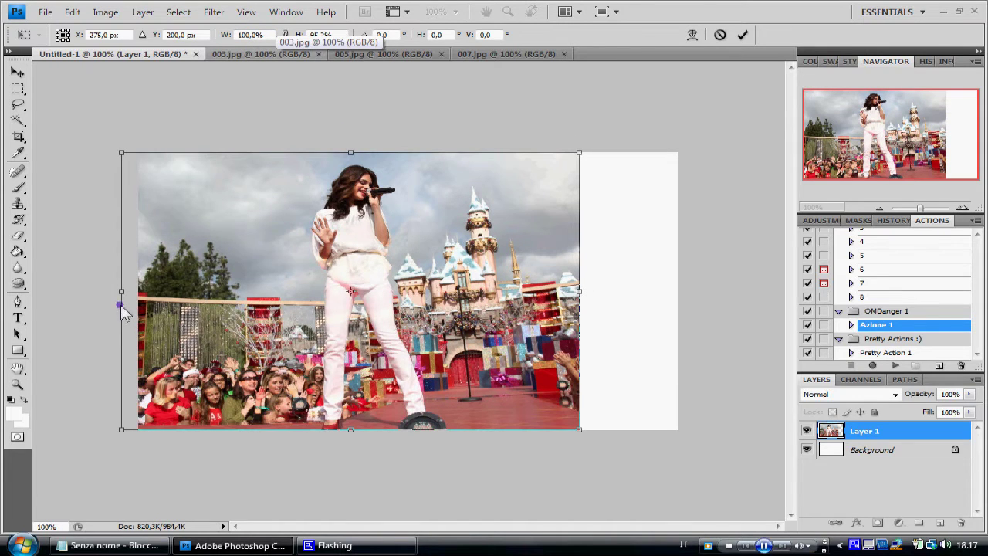
{"action": "left_click_drag", "start_coordinate": [121, 292], "coordinate": [138, 292]}
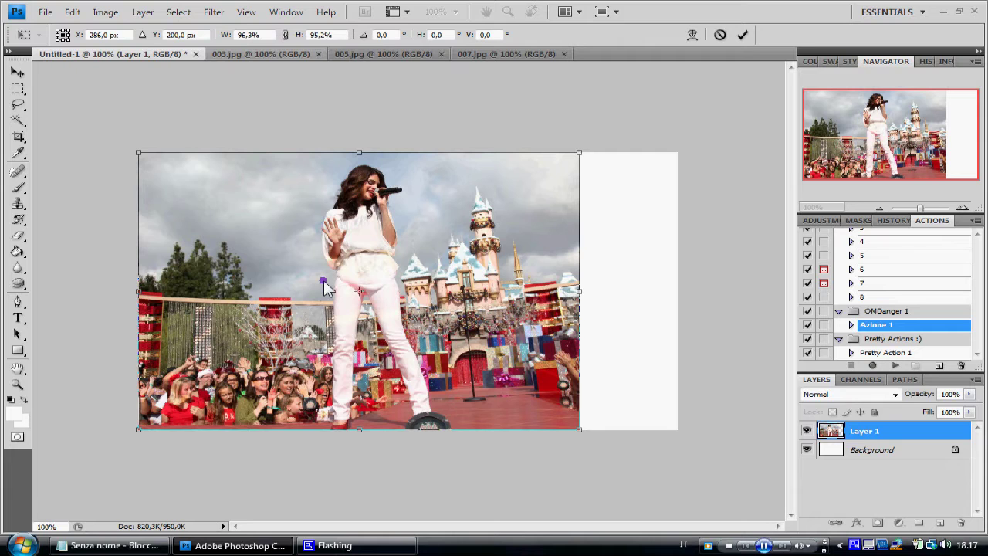
{"action": "left_click_drag", "start_coordinate": [325, 287], "coordinate": [368, 288]}
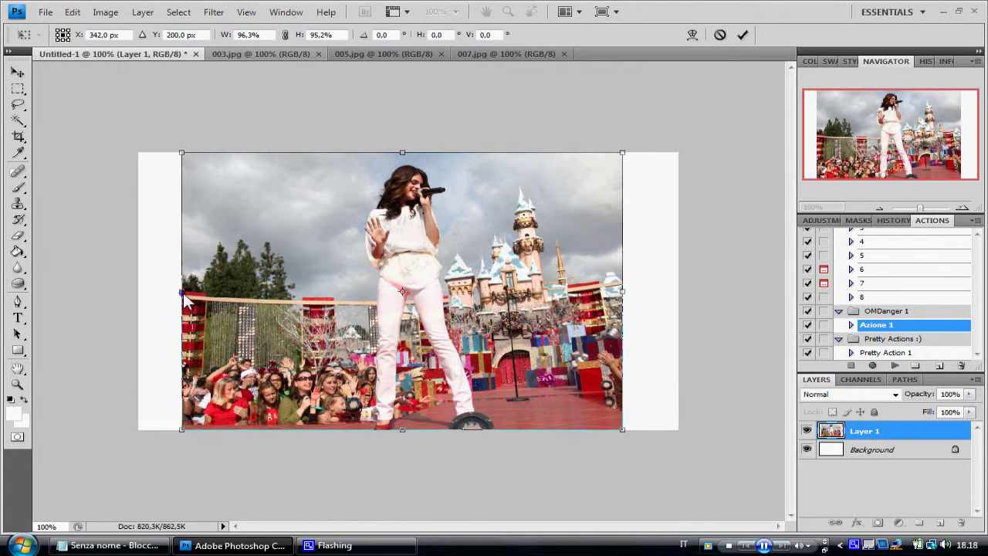
{"action": "left_click_drag", "start_coordinate": [187, 292], "coordinate": [191, 293]}
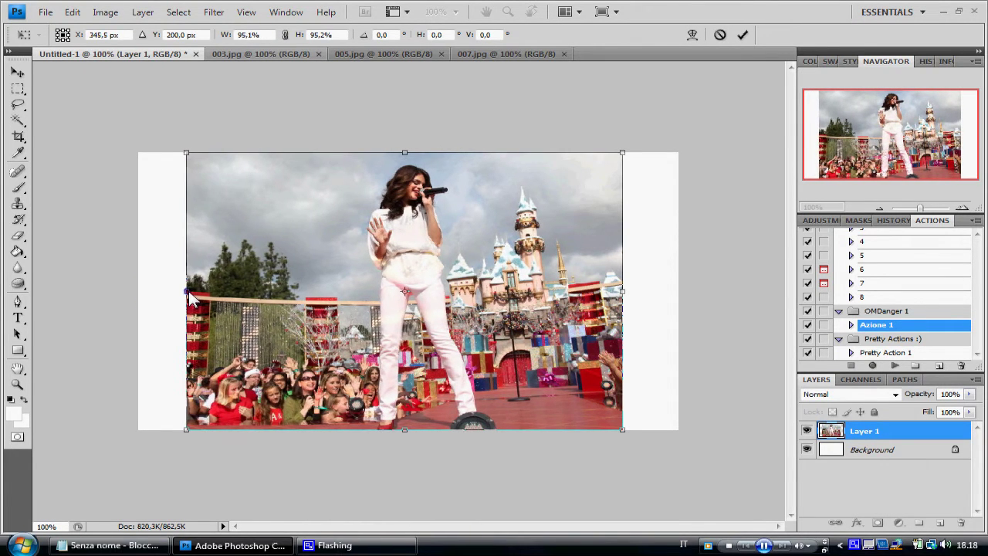
{"action": "left_click_drag", "start_coordinate": [193, 300], "coordinate": [145, 300]}
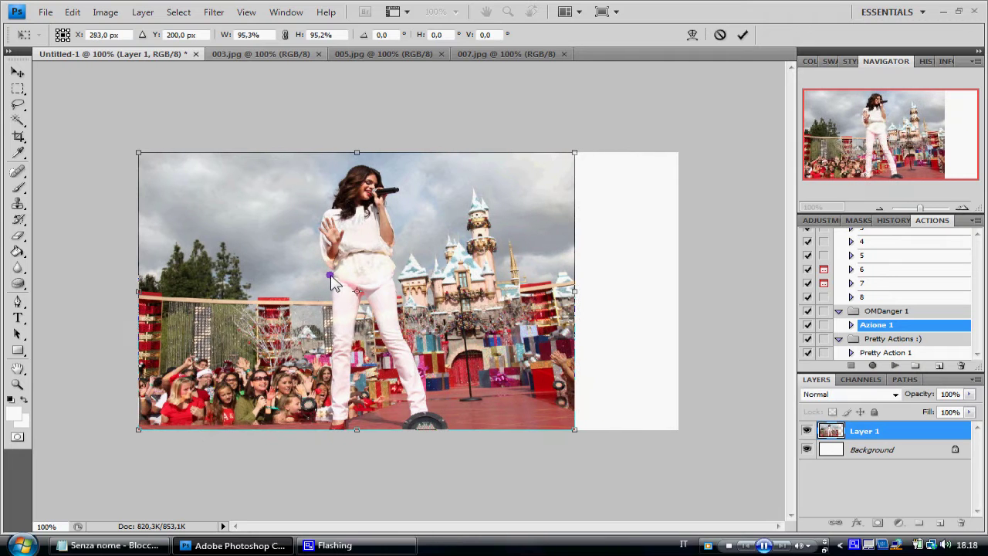
{"action": "left_click", "coordinate": [741, 35]}
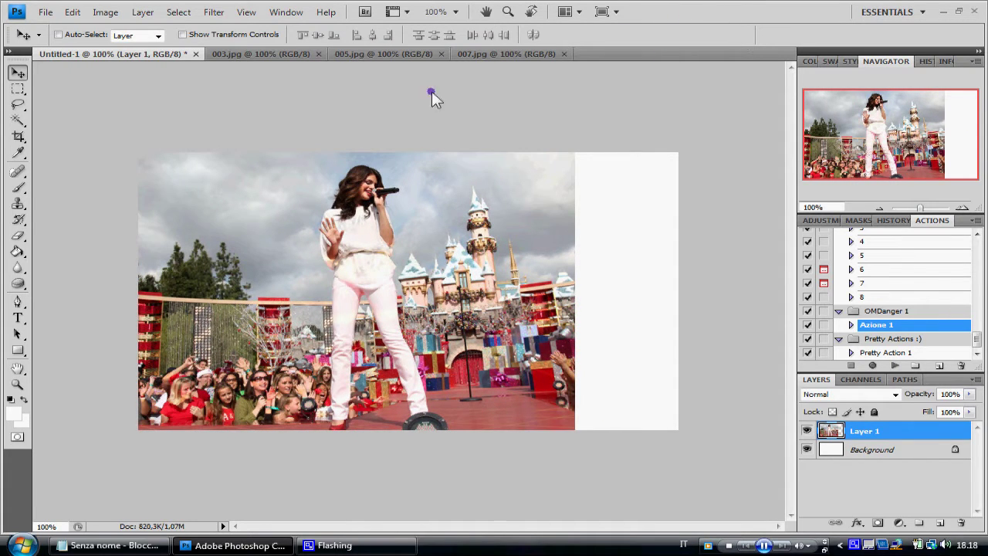
- Drag the 005 singer photo into the collage as Layer 2
{"action": "left_click", "coordinate": [487, 53]}
{"action": "left_click", "coordinate": [408, 56]}
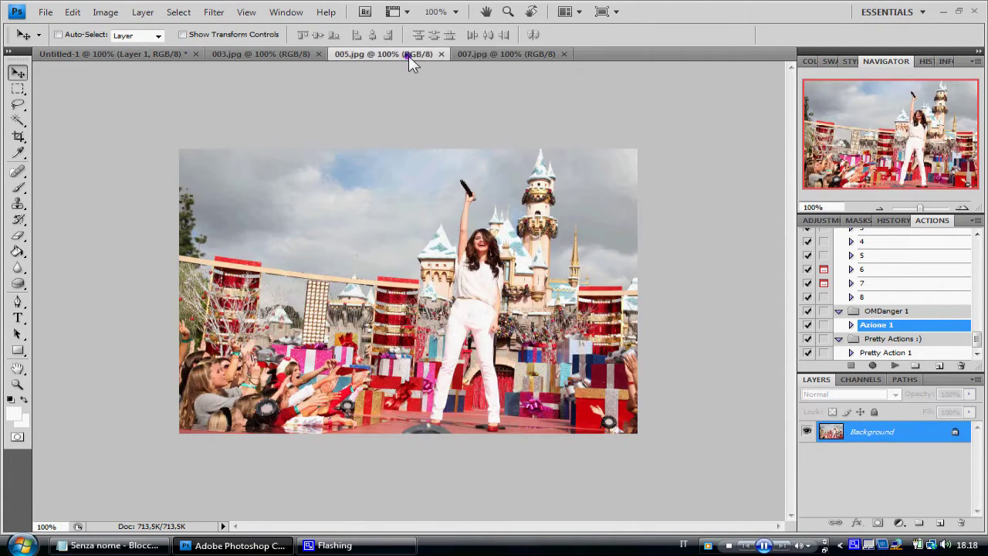
{"action": "left_click", "coordinate": [294, 55]}
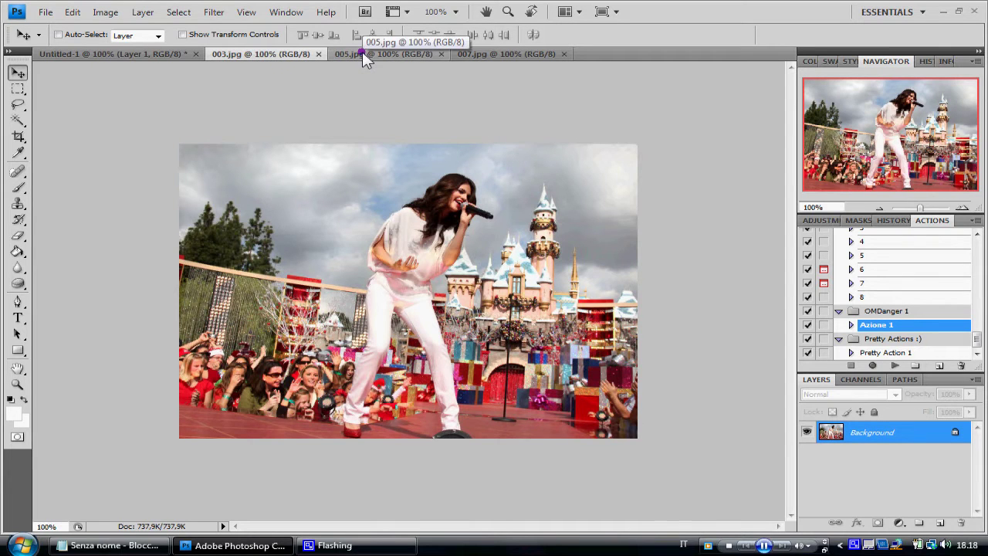
{"action": "left_click", "coordinate": [362, 51]}
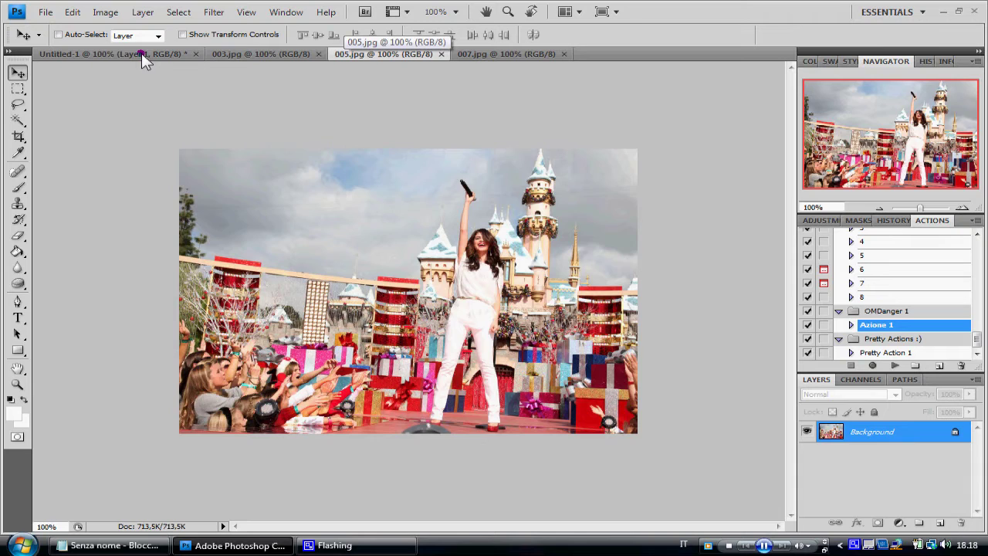
{"action": "mouse_move", "coordinate": [143, 58]}
{"action": "left_mouse_down"}
{"action": "mouse_move", "coordinate": [435, 235]}
{"action": "mouse_move", "coordinate": [415, 193]}
{"action": "left_mouse_up"}
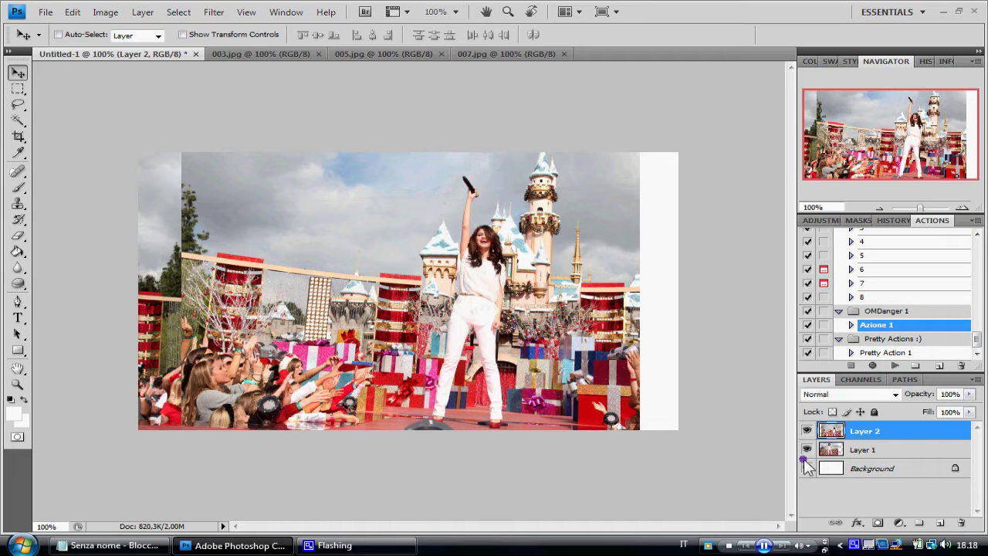
- Rearrange Layers 1 and 2, moving the 007 singer to the right side
{"action": "left_click_drag", "start_coordinate": [900, 430], "coordinate": [898, 454]}
{"action": "left_click_drag", "start_coordinate": [530, 329], "coordinate": [470, 328]}
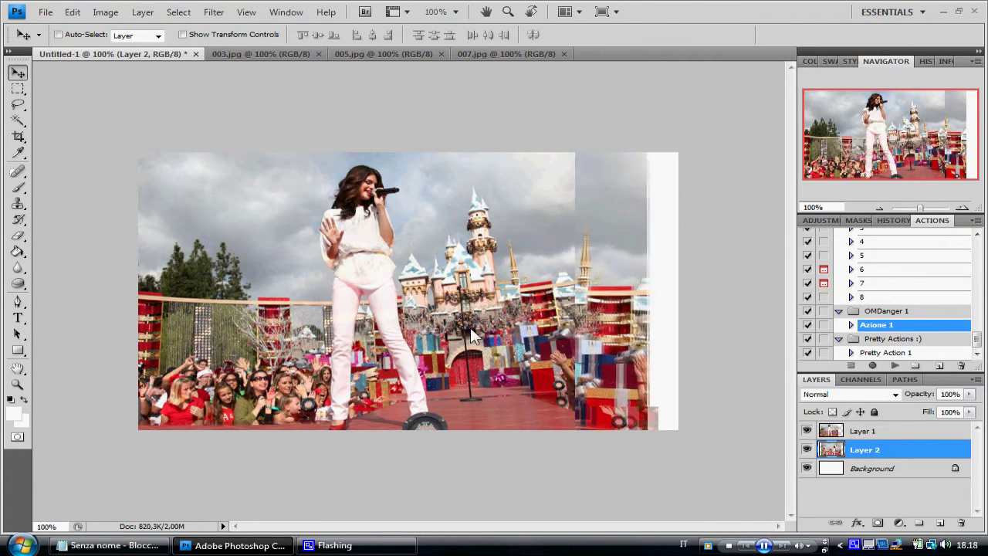
{"action": "left_click", "coordinate": [864, 431]}
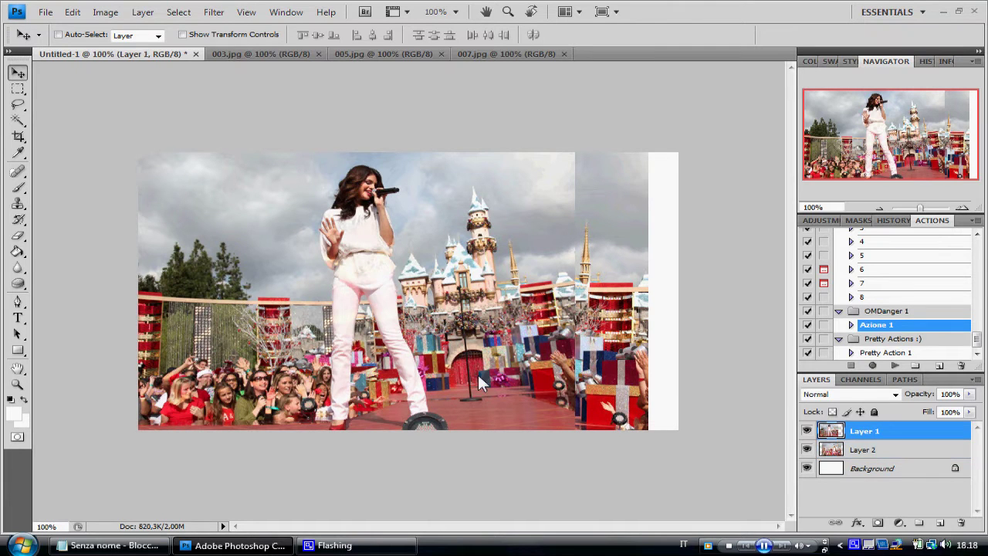
{"action": "left_click_drag", "start_coordinate": [394, 326], "coordinate": [616, 328]}
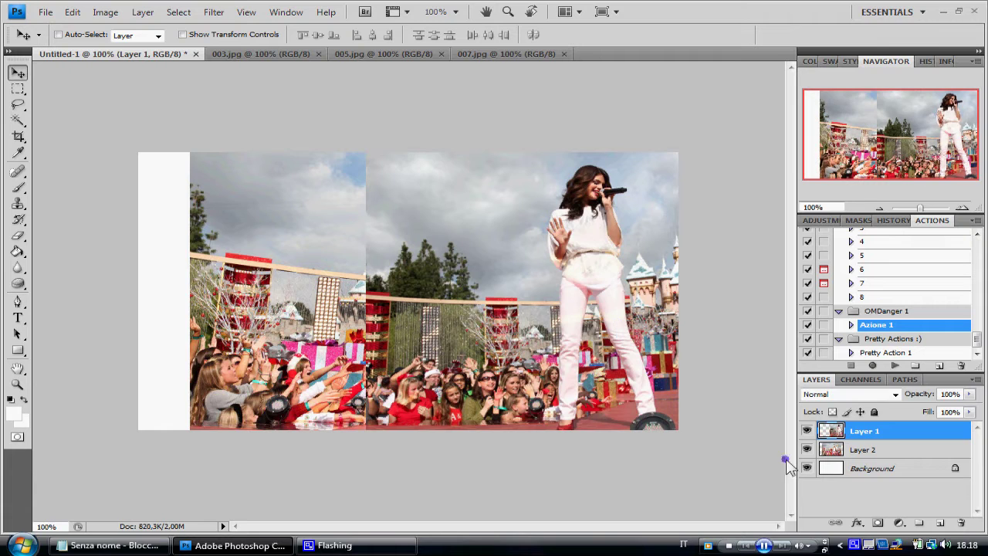
{"action": "left_click_drag", "start_coordinate": [869, 453], "coordinate": [871, 430]}
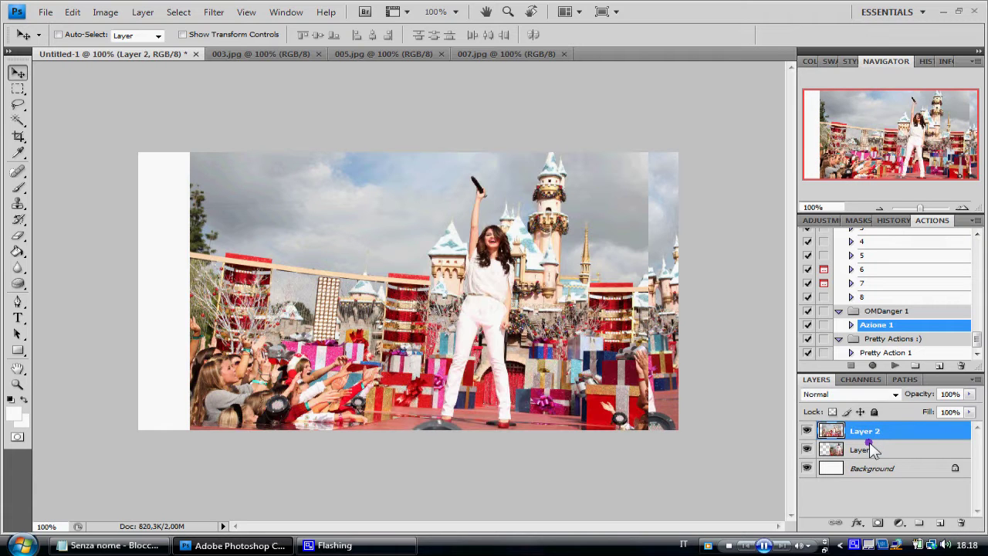
{"action": "mouse_move", "coordinate": [552, 310]}
{"action": "left_mouse_down"}
{"action": "mouse_move", "coordinate": [531, 303]}
{"action": "mouse_move", "coordinate": [543, 307]}
{"action": "left_mouse_up"}
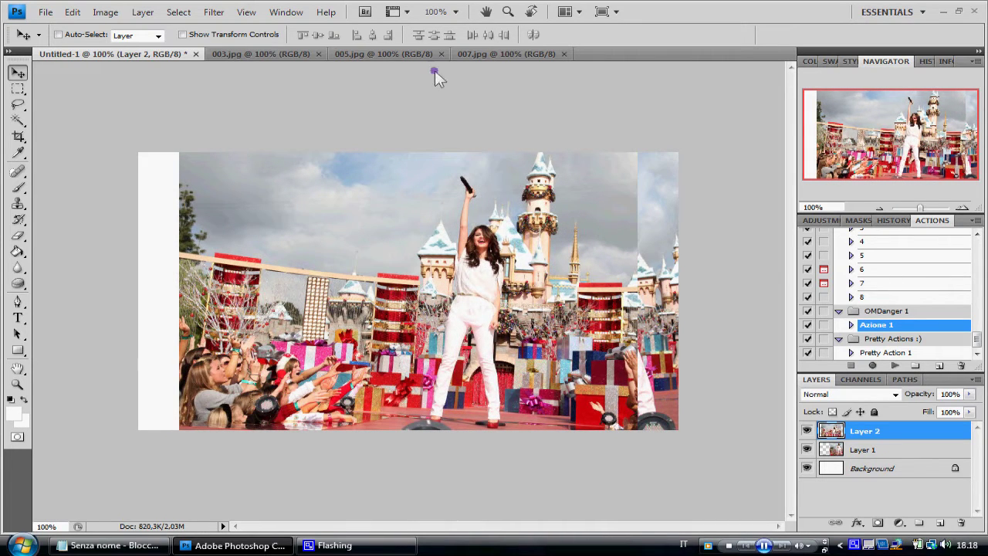
- Drag the 003 singer photo into the collage as Layer 3, nudged slightly right
{"action": "left_click", "coordinate": [291, 56]}
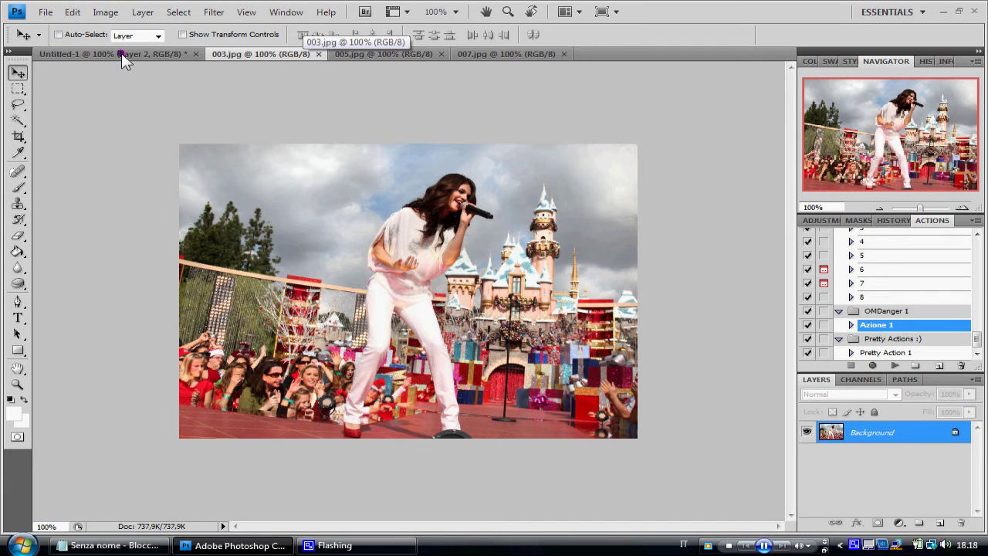
{"action": "left_click_drag", "start_coordinate": [122, 53], "coordinate": [305, 245]}
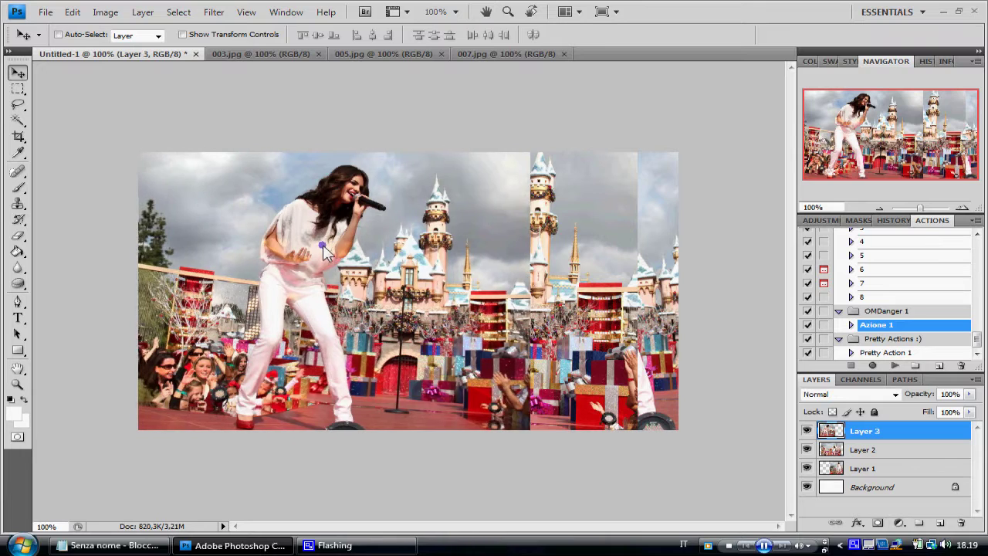
{"action": "left_click_drag", "start_coordinate": [305, 245], "coordinate": [346, 246]}
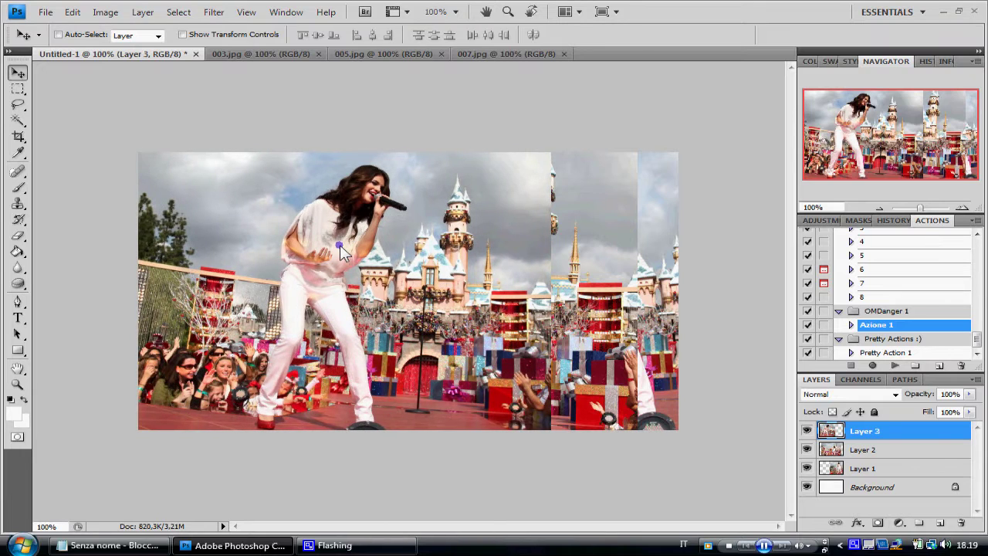
{"action": "left_click", "coordinate": [18, 187]}
- Set the Brush to Clear mode with a size of about 147 px
{"action": "left_click", "coordinate": [224, 36]}
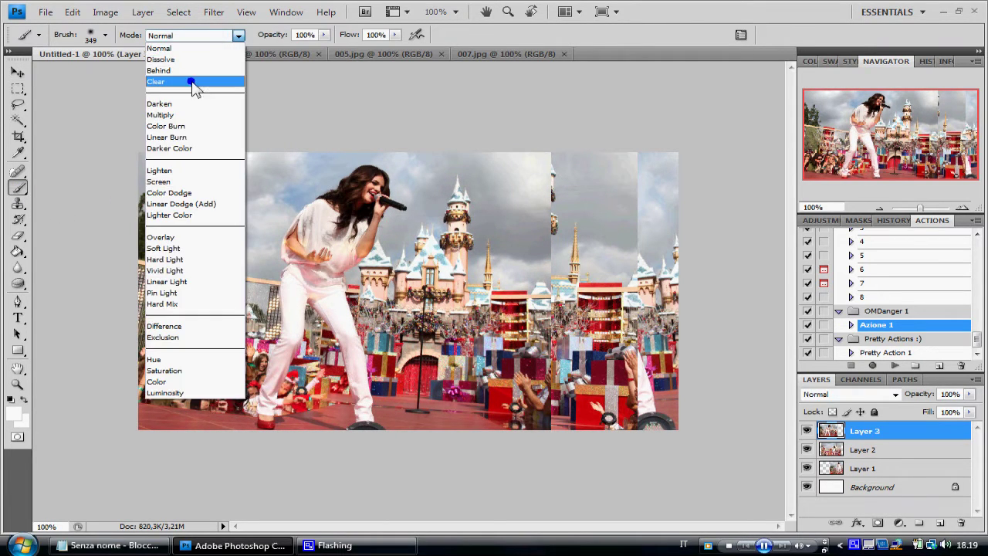
{"action": "left_click", "coordinate": [189, 80]}
{"action": "left_click", "coordinate": [105, 35]}
{"action": "left_click_drag", "start_coordinate": [149, 73], "coordinate": [116, 73]}
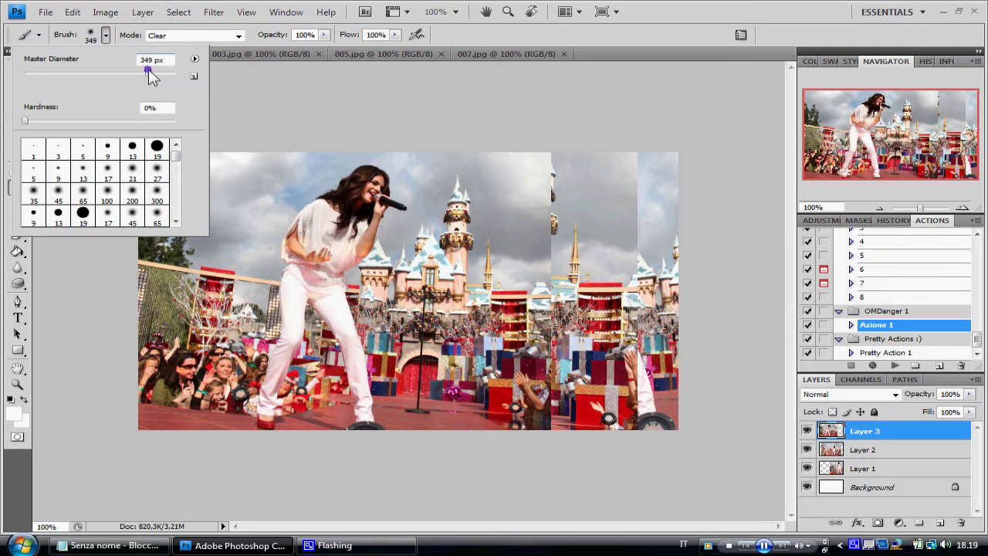
{"action": "left_click", "coordinate": [105, 36]}
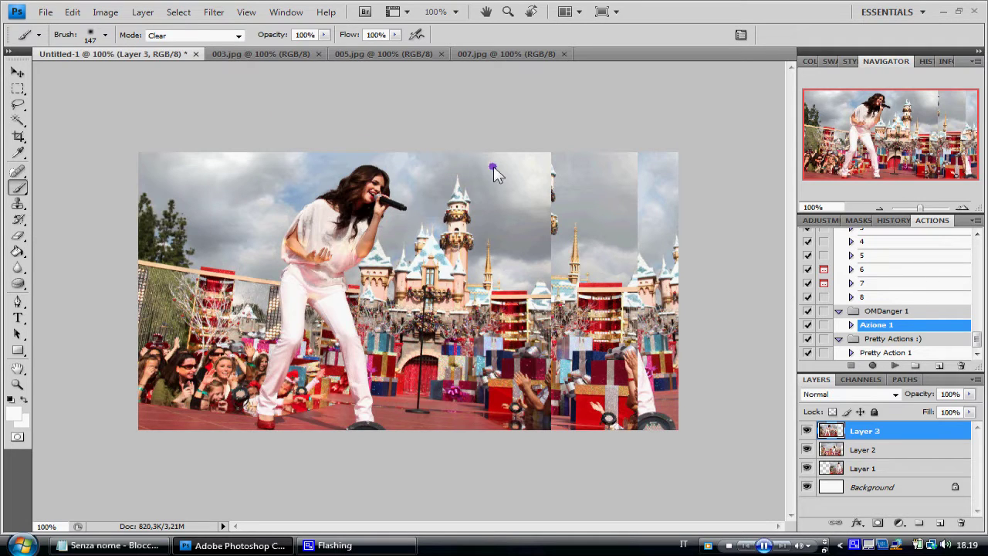
- Erase overlapping parts of Layer 3 and Layer 2 to reveal all three singers
{"action": "mouse_move", "coordinate": [493, 166]}
{"action": "left_mouse_down"}
{"action": "mouse_move", "coordinate": [513, 429]}
{"action": "mouse_move", "coordinate": [469, 424]}
{"action": "mouse_move", "coordinate": [457, 405]}
{"action": "left_mouse_up"}
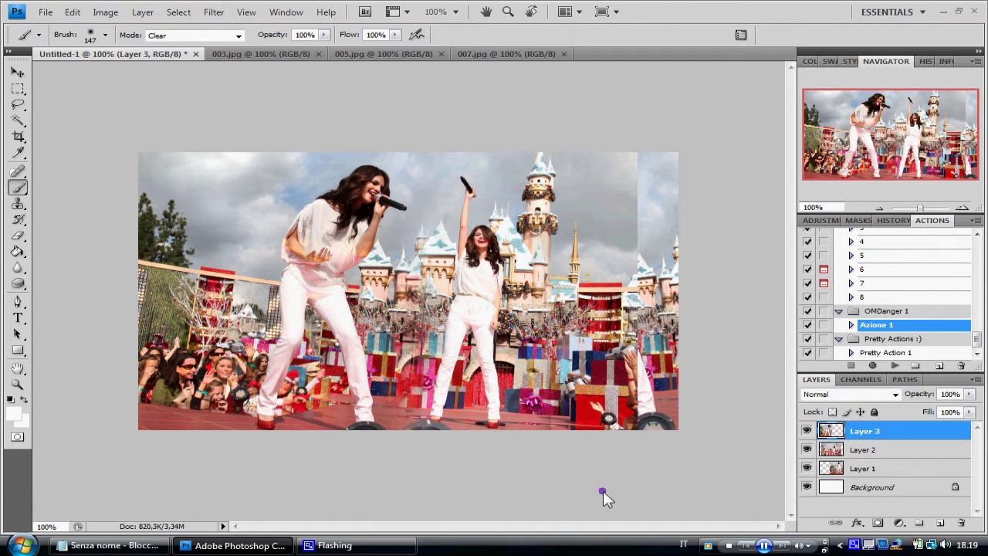
{"action": "left_click", "coordinate": [864, 449]}
{"action": "mouse_move", "coordinate": [619, 174]}
{"action": "left_mouse_down"}
{"action": "mouse_move", "coordinate": [611, 437]}
{"action": "mouse_move", "coordinate": [544, 324]}
{"action": "mouse_move", "coordinate": [574, 187]}
{"action": "mouse_move", "coordinate": [561, 218]}
{"action": "mouse_move", "coordinate": [536, 165]}
{"action": "mouse_move", "coordinate": [565, 216]}
{"action": "left_mouse_up"}
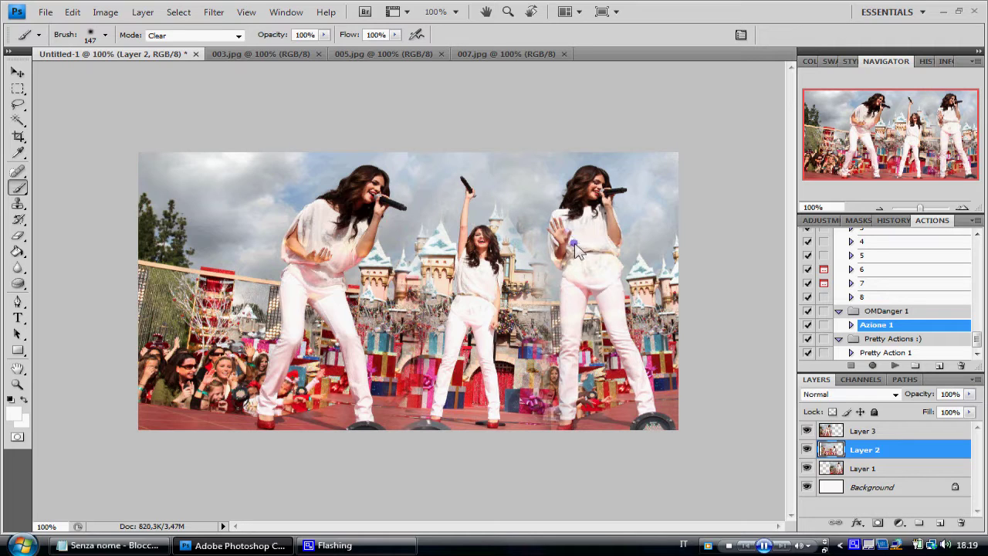
{"action": "left_click", "coordinate": [574, 414]}
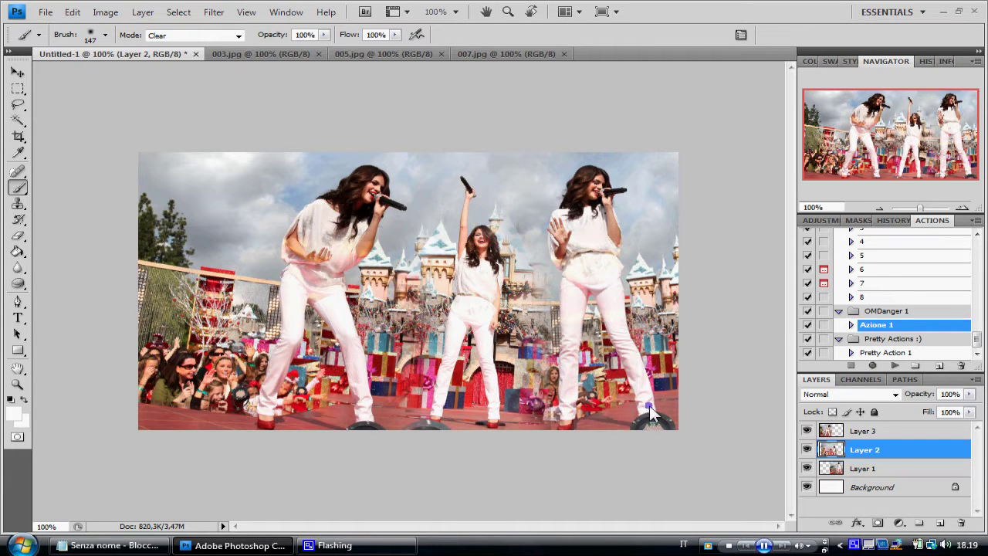
{"action": "right_click", "coordinate": [885, 434]}
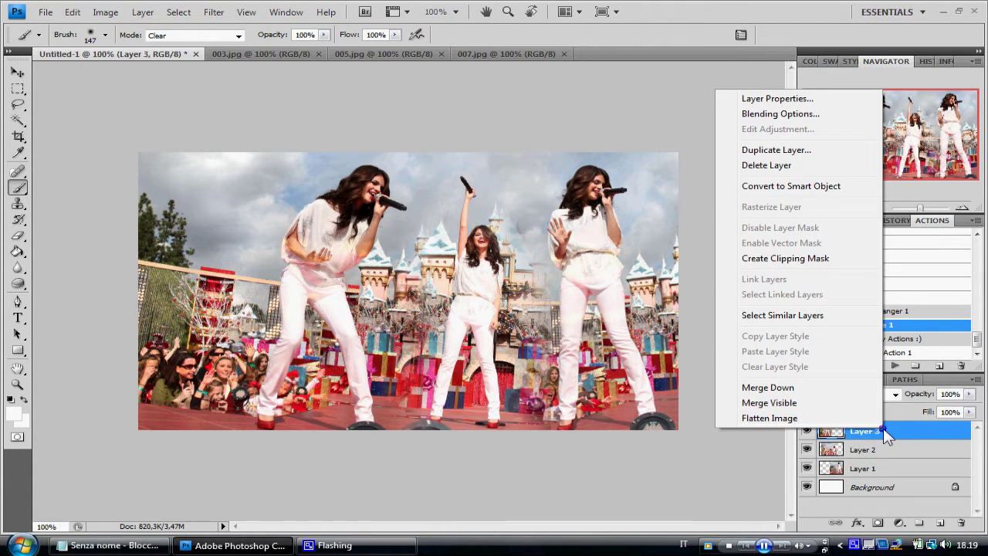
- Flatten the image and play the Azione 1 toning action, continuing past its alert
{"action": "left_click", "coordinate": [841, 417]}
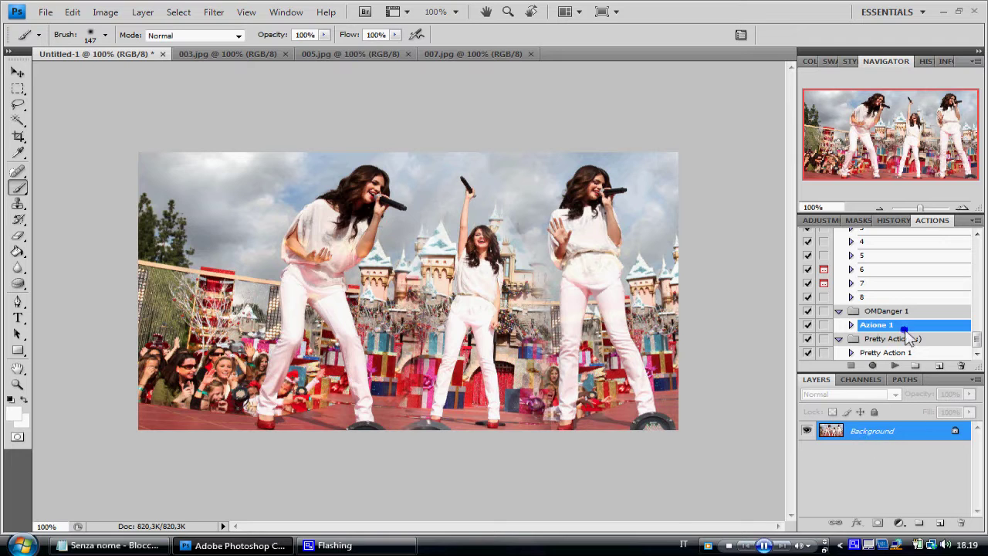
{"action": "left_click", "coordinate": [894, 365]}
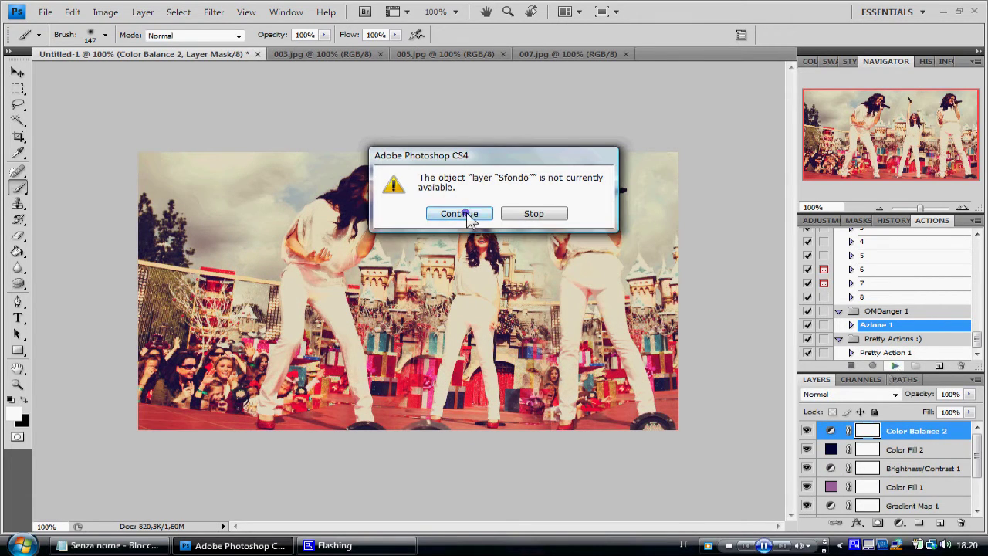
{"action": "left_click", "coordinate": [468, 216]}
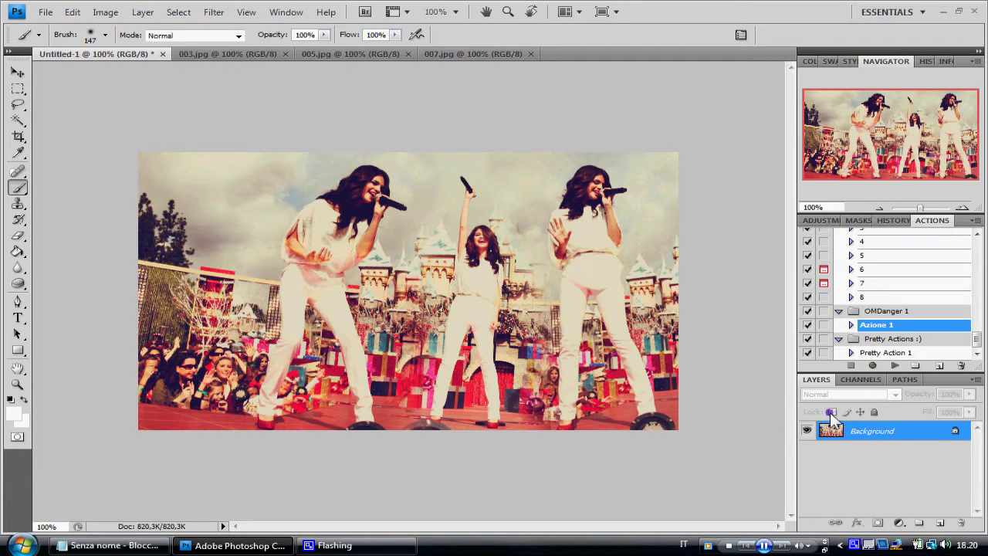
- Duplicate the Background layer as Background copy
{"action": "right_click", "coordinate": [909, 433]}
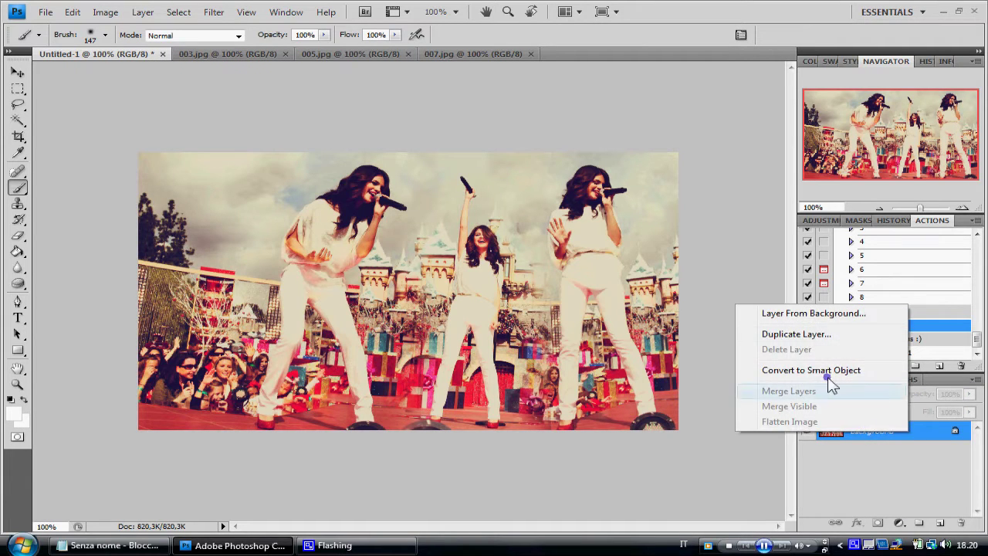
{"action": "left_click", "coordinate": [818, 335]}
{"action": "left_click", "coordinate": [637, 165]}
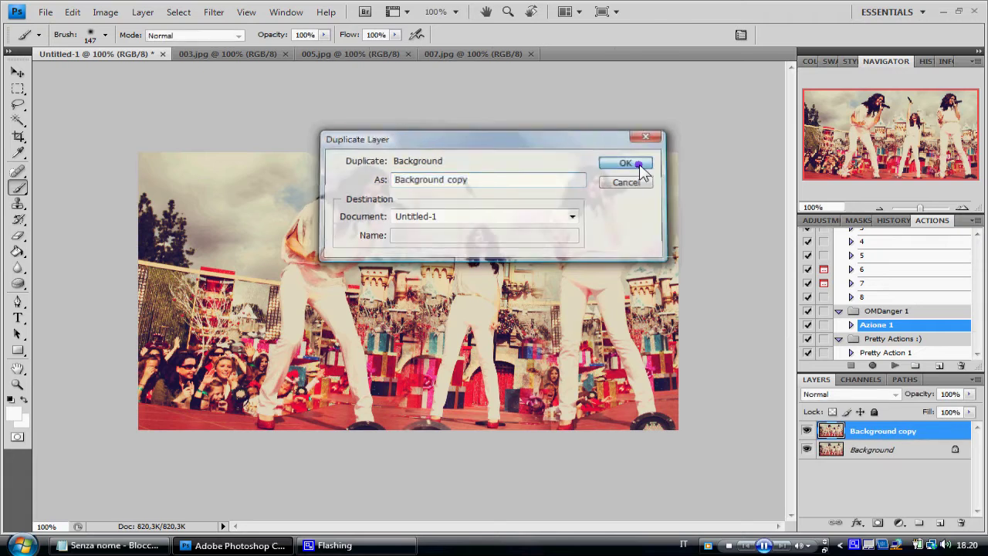
{"action": "left_click", "coordinate": [18, 71]}
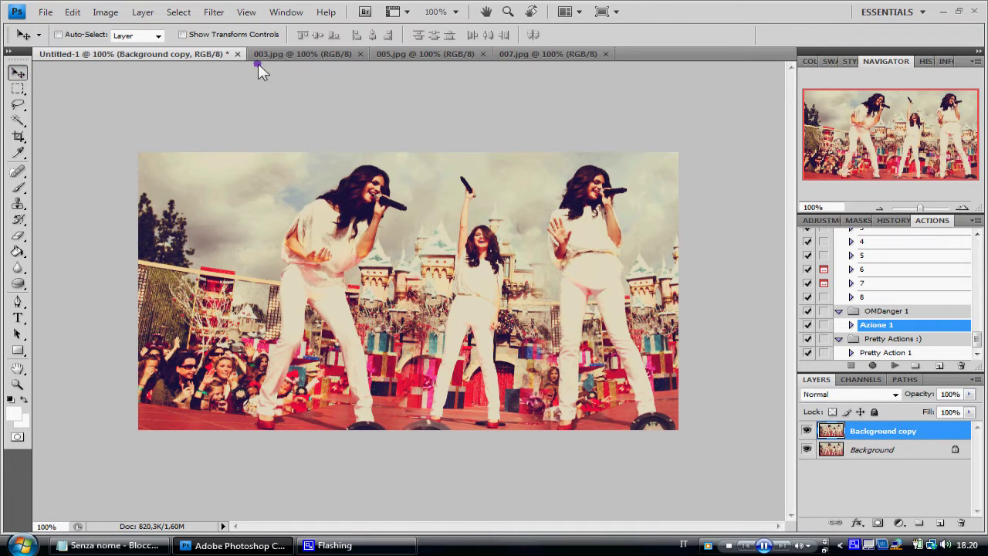
- Apply a Motion Blur of 559 px distance at a diagonal angle to Background copy
{"action": "left_click", "coordinate": [214, 11]}
{"action": "mouse_move", "coordinate": [247, 127]}
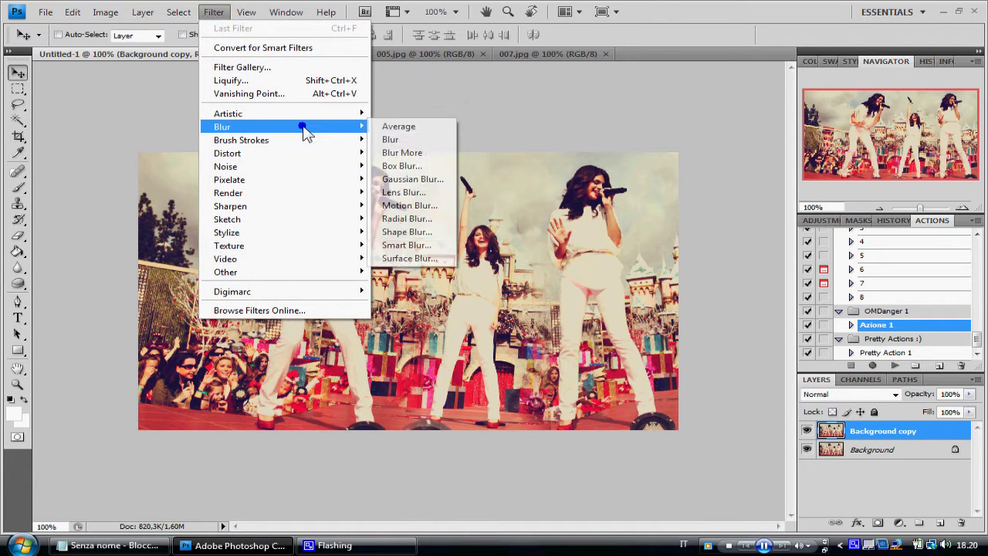
{"action": "left_click", "coordinate": [403, 204]}
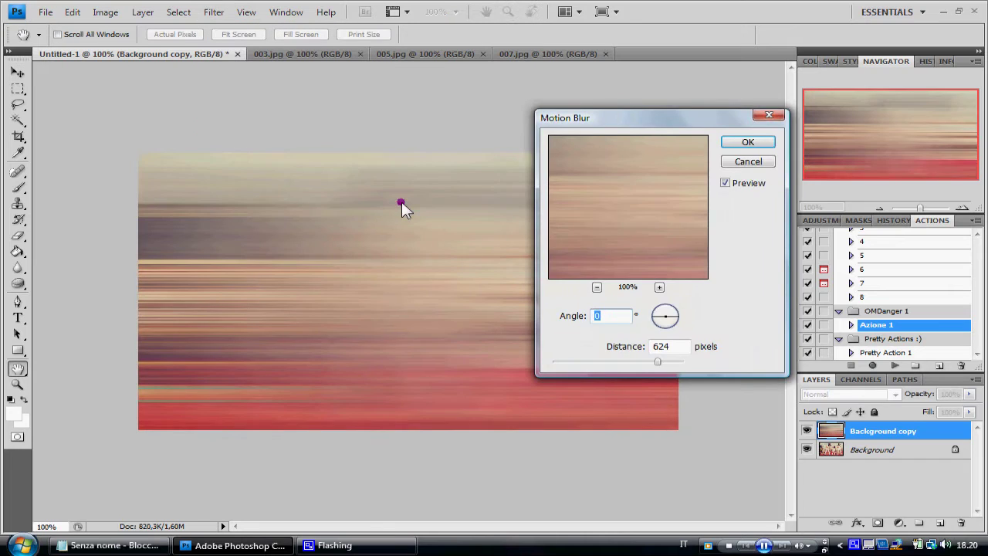
{"action": "left_click", "coordinate": [653, 362]}
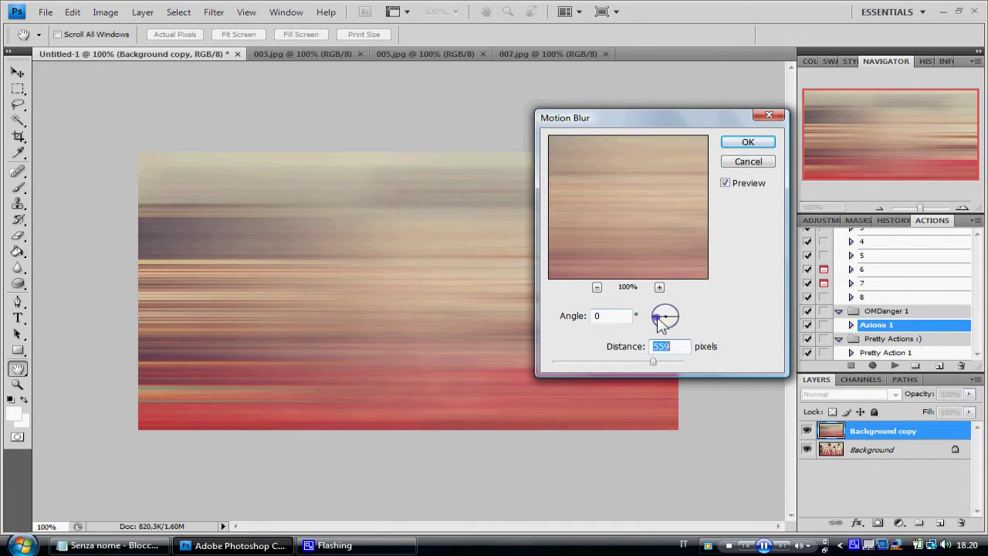
{"action": "left_click_drag", "start_coordinate": [659, 319], "coordinate": [663, 325]}
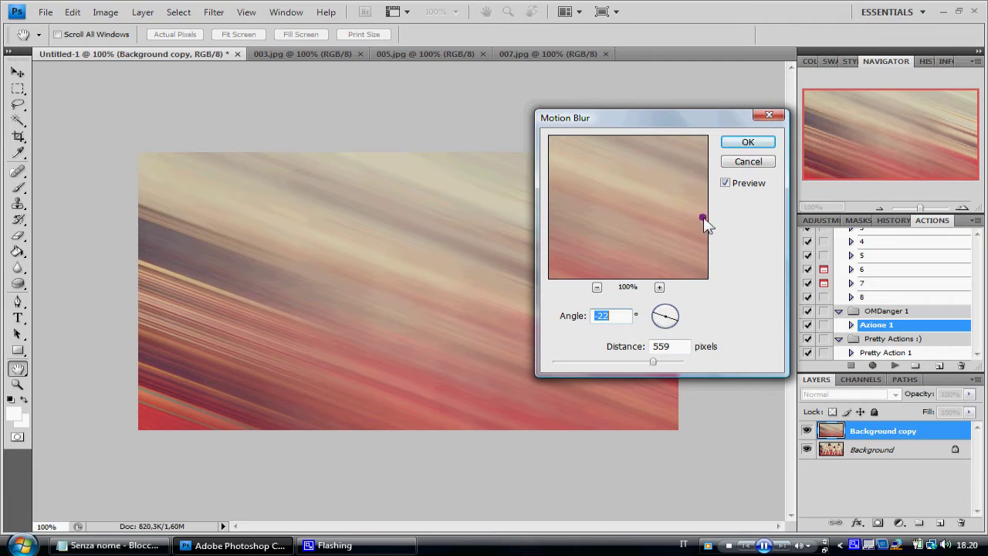
{"action": "left_click", "coordinate": [746, 145]}
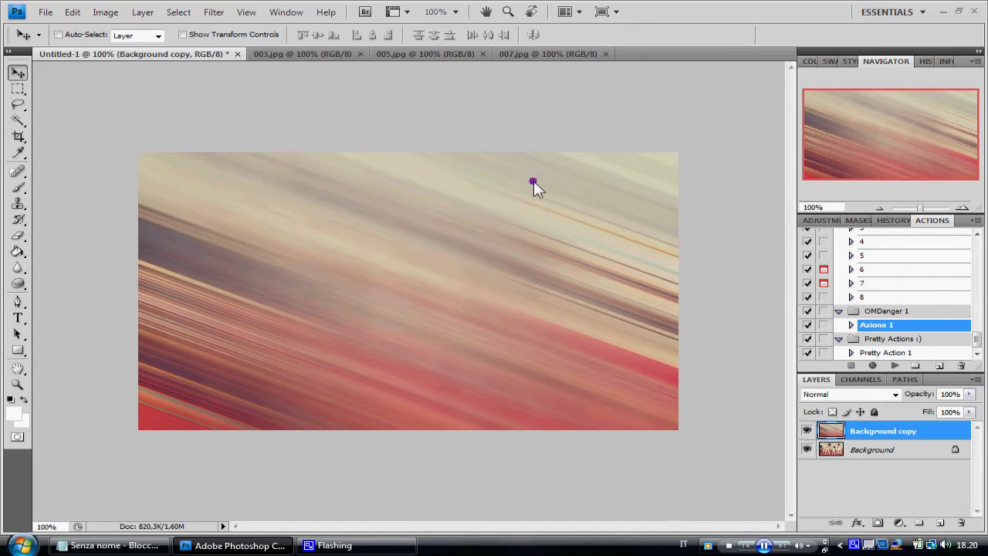
- Blend the blur layer in Lighten mode at 82% fill, after trying Darken and Multiply
{"action": "left_click", "coordinate": [18, 236]}
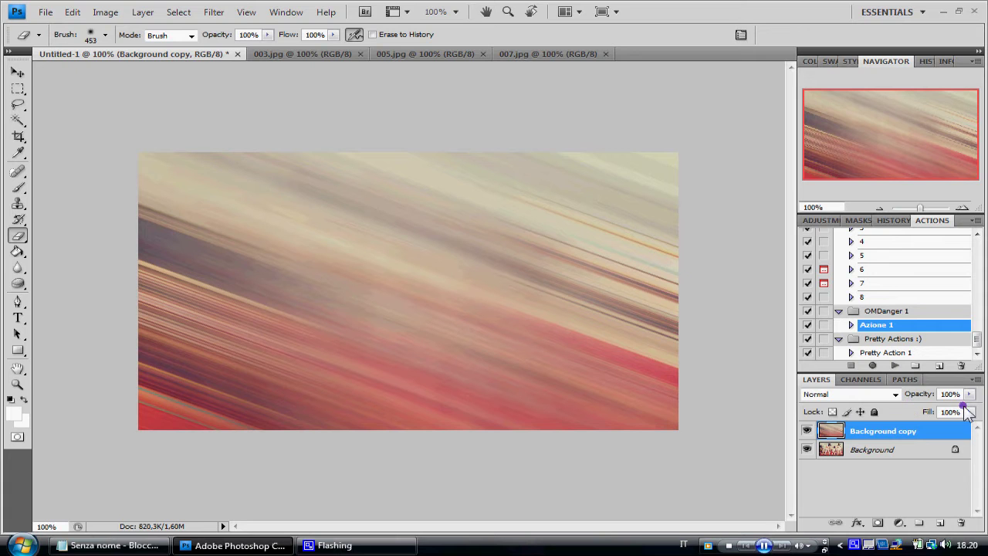
{"action": "left_click", "coordinate": [895, 394]}
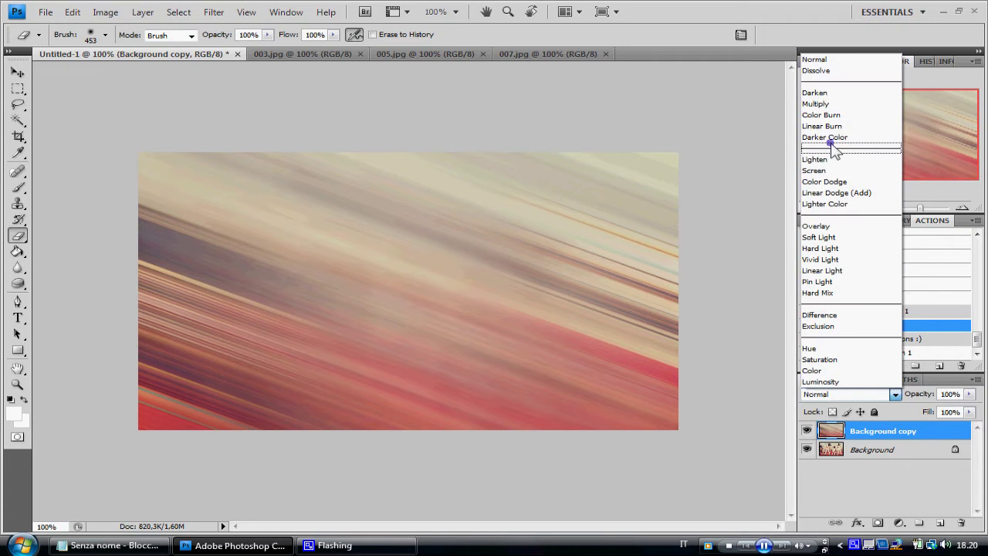
{"action": "left_click", "coordinate": [826, 92]}
{"action": "key", "text": "Down"}
{"action": "key", "text": "Down"}
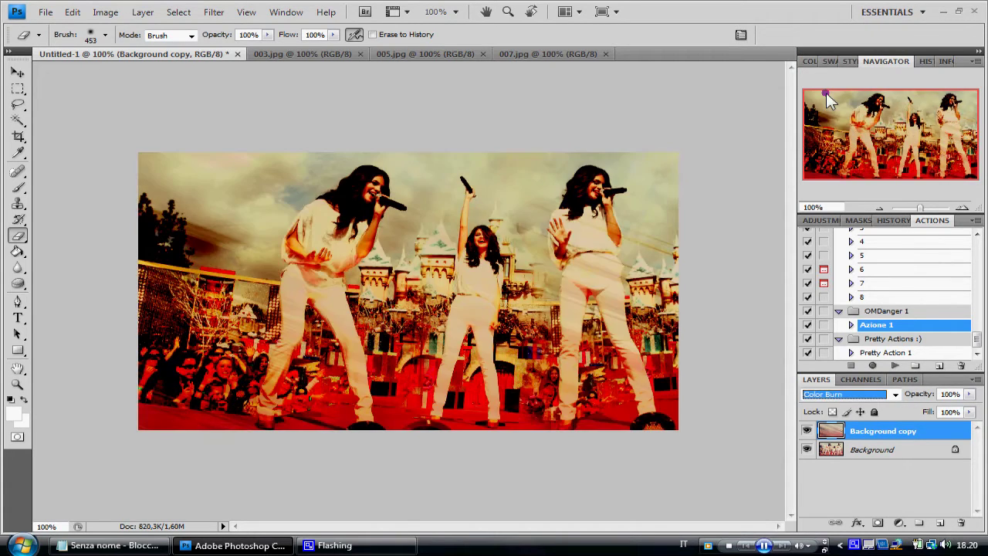
{"action": "key", "text": "Up"}
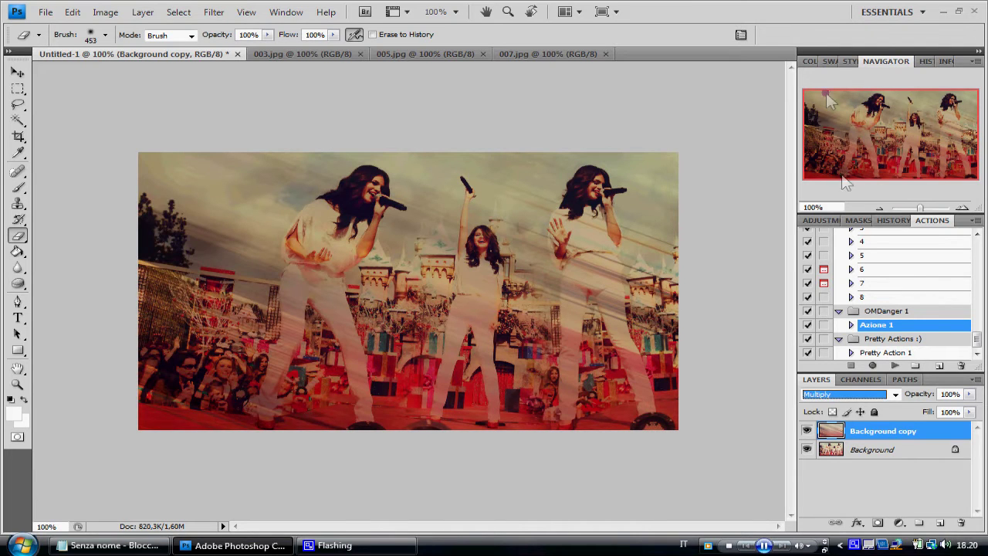
{"action": "left_click", "coordinate": [969, 413]}
{"action": "mouse_move", "coordinate": [971, 432]}
{"action": "left_mouse_down"}
{"action": "mouse_move", "coordinate": [944, 434]}
{"action": "mouse_move", "coordinate": [971, 429]}
{"action": "left_mouse_up"}
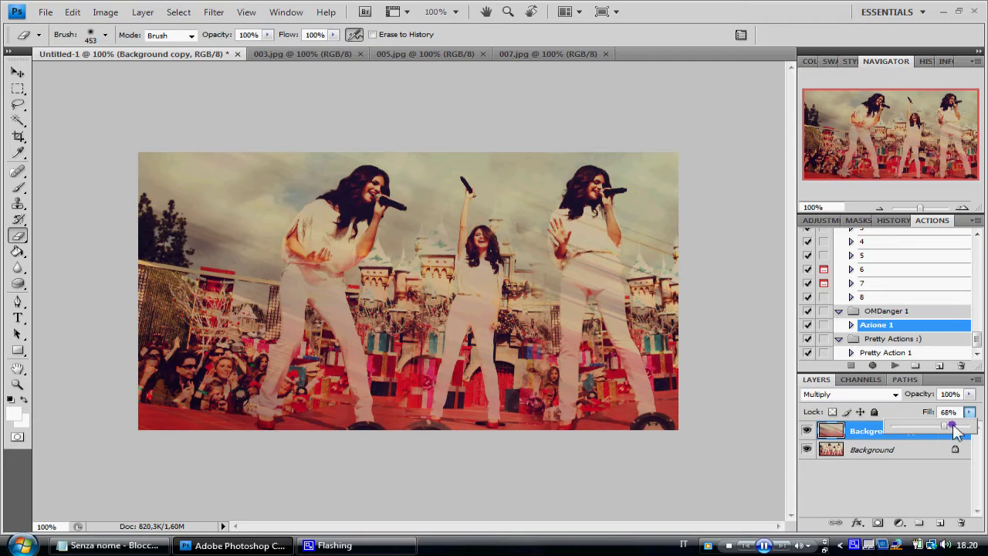
{"action": "left_click", "coordinate": [897, 394]}
{"action": "key", "text": "Down"}
{"action": "key", "text": "Down"}
{"action": "key", "text": "Down"}
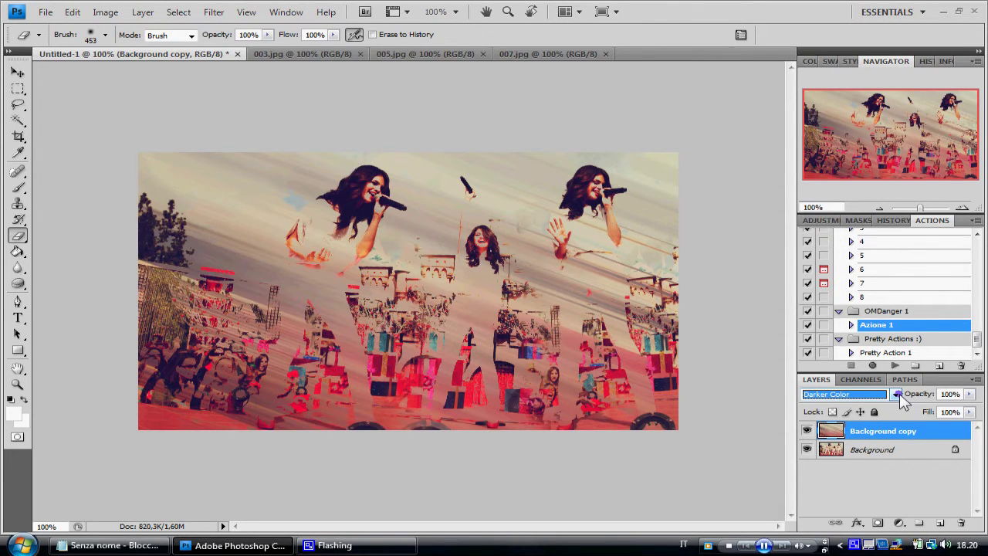
{"action": "key", "text": "Down"}
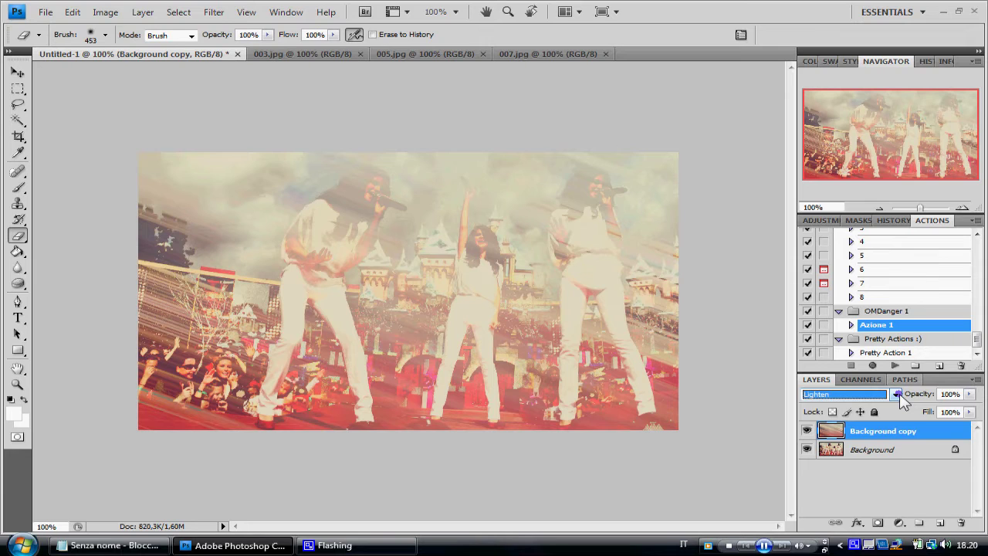
{"action": "left_click_drag", "start_coordinate": [970, 412], "coordinate": [957, 431]}
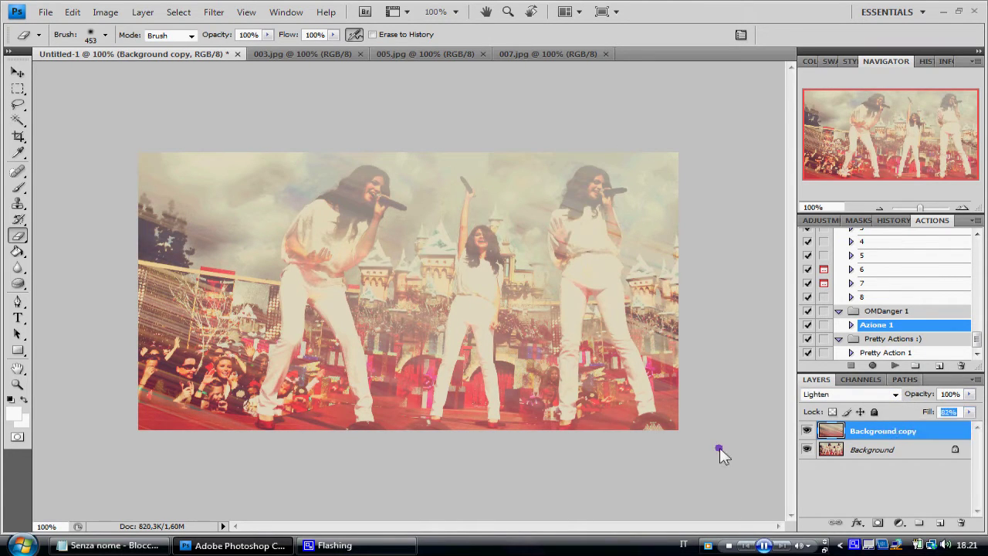
- Erase the blur over the three singers' faces and hair with a ~93 px eraser
{"action": "left_click", "coordinate": [105, 35]}
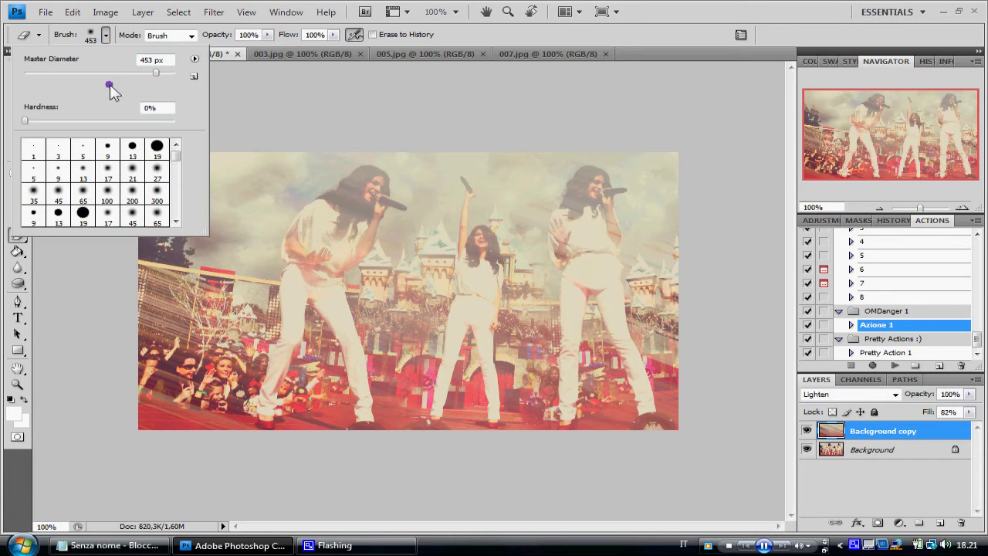
{"action": "left_click_drag", "start_coordinate": [154, 74], "coordinate": [91, 74]}
{"action": "left_click", "coordinate": [105, 34]}
{"action": "mouse_move", "coordinate": [367, 193]}
{"action": "left_mouse_down"}
{"action": "mouse_move", "coordinate": [314, 242]}
{"action": "mouse_move", "coordinate": [324, 251]}
{"action": "mouse_move", "coordinate": [336, 244]}
{"action": "left_mouse_up"}
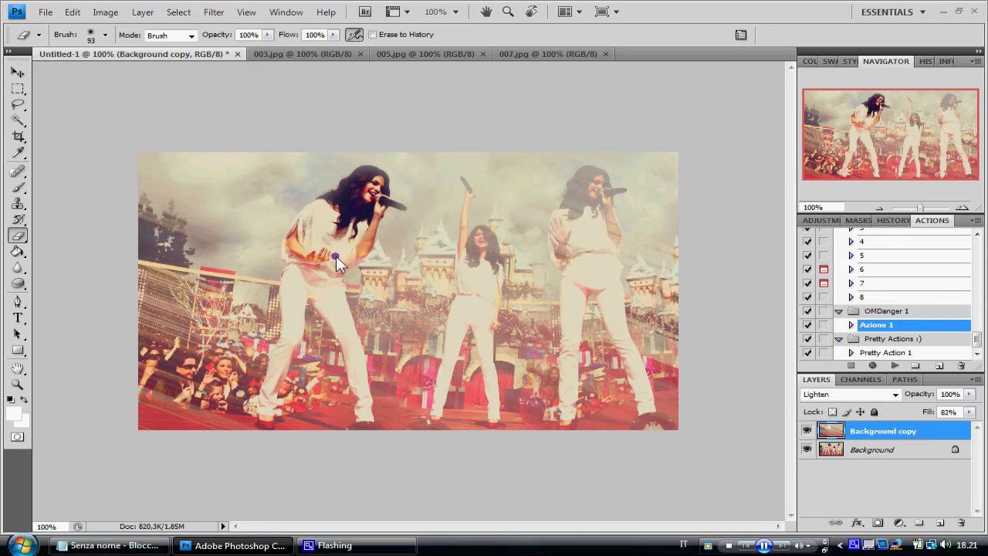
{"action": "left_click_drag", "start_coordinate": [362, 199], "coordinate": [315, 271]}
{"action": "mouse_move", "coordinate": [468, 229]}
{"action": "left_mouse_down"}
{"action": "mouse_move", "coordinate": [486, 263]}
{"action": "mouse_move", "coordinate": [485, 241]}
{"action": "left_mouse_up"}
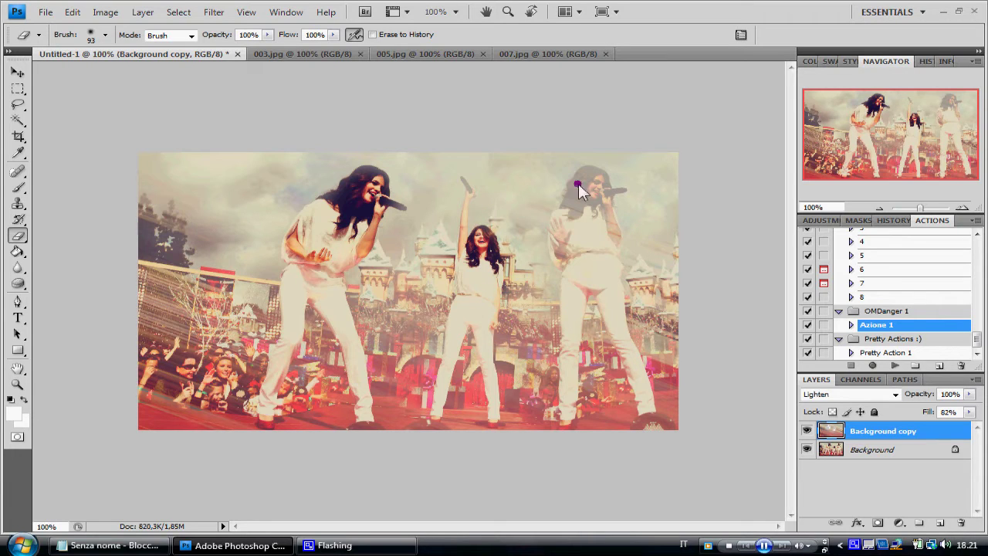
{"action": "left_click_drag", "start_coordinate": [591, 190], "coordinate": [592, 213]}
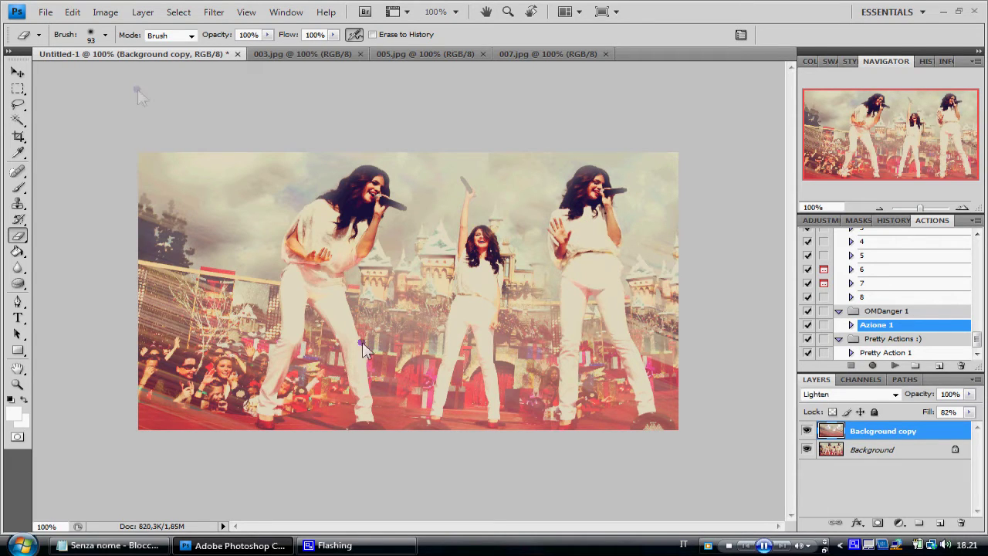
- Erase over the middle and right singers' microphones with a 34 px eraser
{"action": "left_click", "coordinate": [105, 34]}
{"action": "left_click_drag", "start_coordinate": [90, 73], "coordinate": [49, 73]}
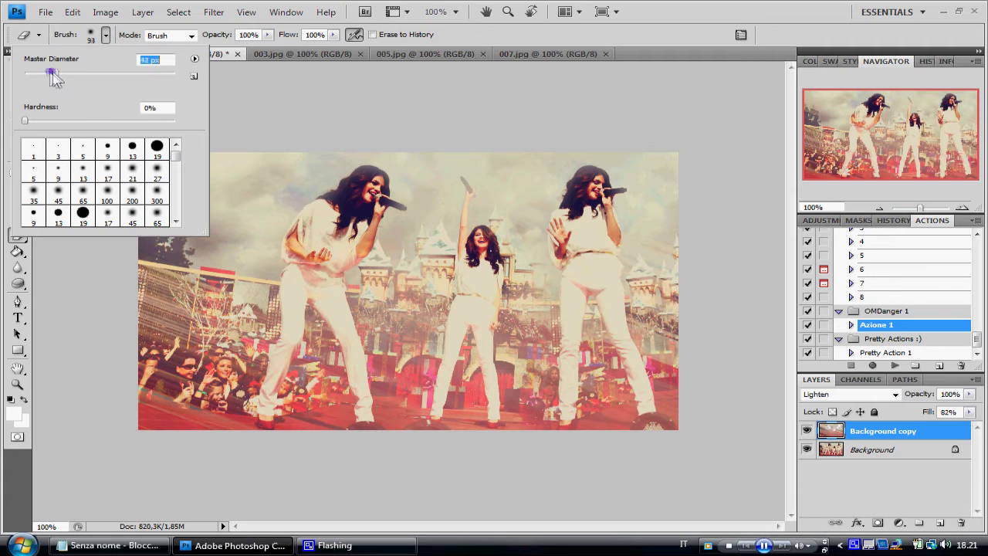
{"action": "left_click", "coordinate": [99, 37]}
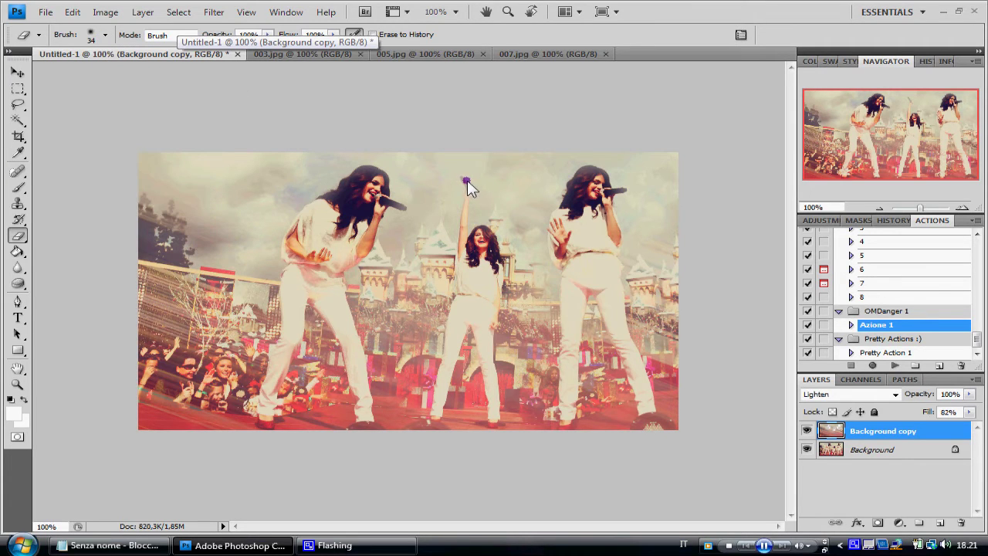
{"action": "left_click_drag", "start_coordinate": [464, 182], "coordinate": [461, 260]}
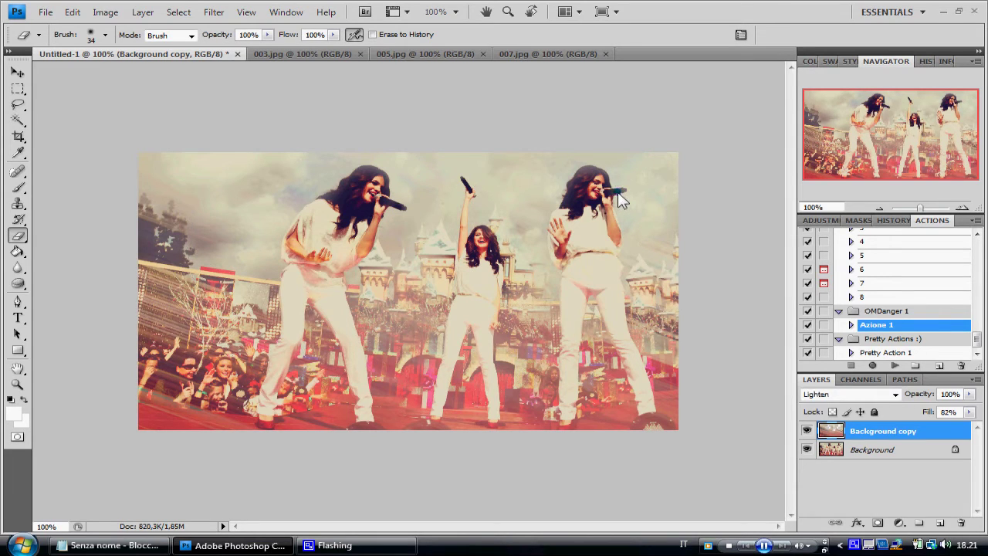
{"action": "left_click_drag", "start_coordinate": [619, 195], "coordinate": [610, 208]}
- Type the signature text near the bottom-left and size it to 11 pt
{"action": "left_click", "coordinate": [18, 317]}
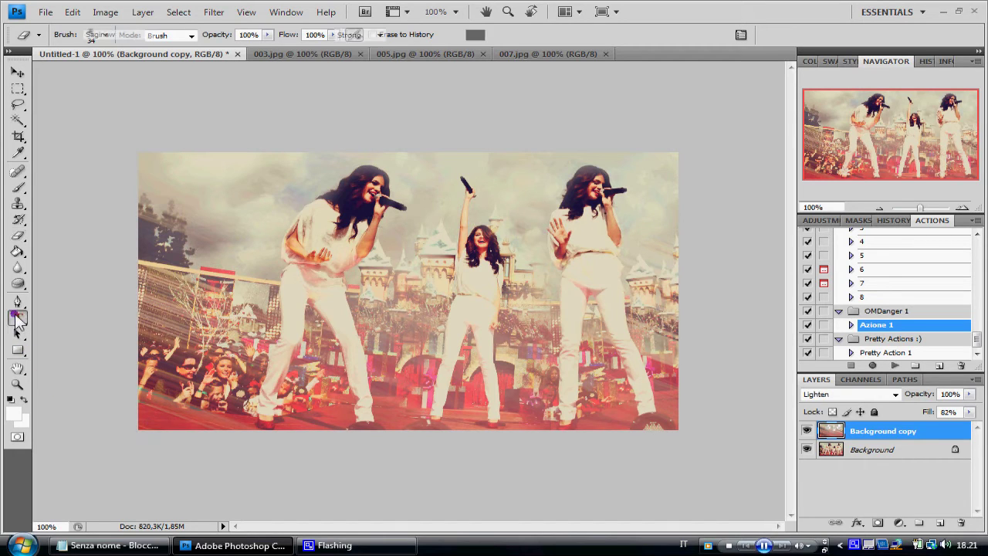
{"action": "left_click", "coordinate": [159, 411]}
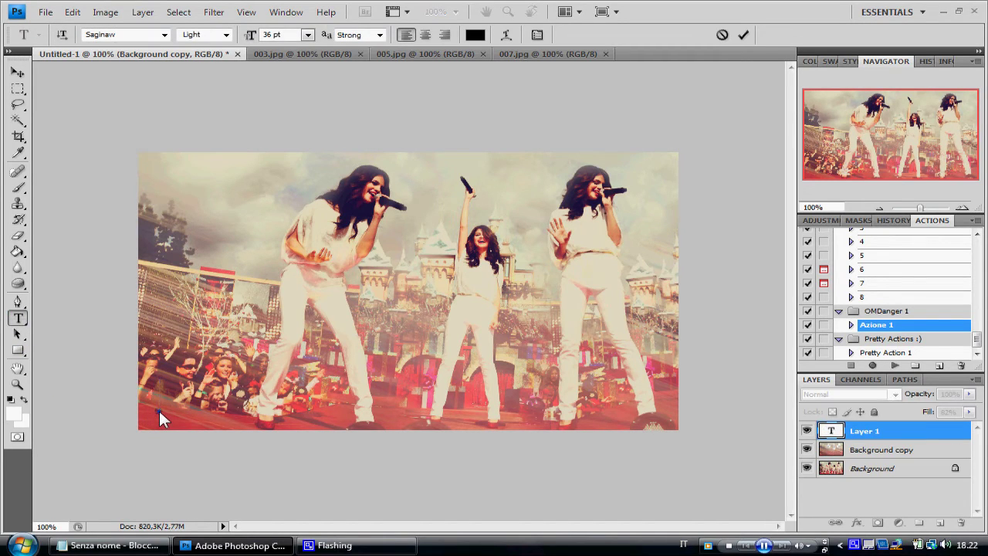
{"action": "type", "text": "nons"}
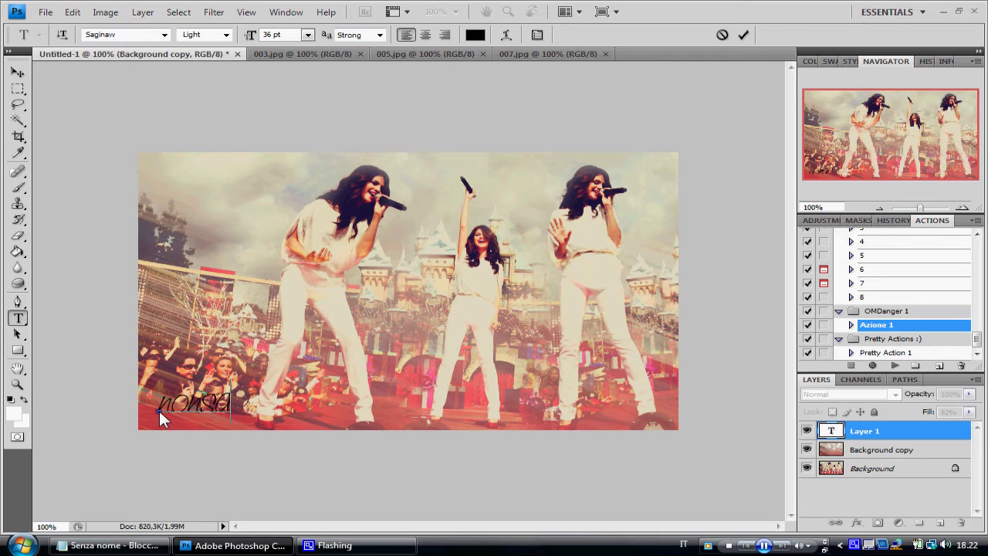
{"action": "type", "text": "aprei23"}
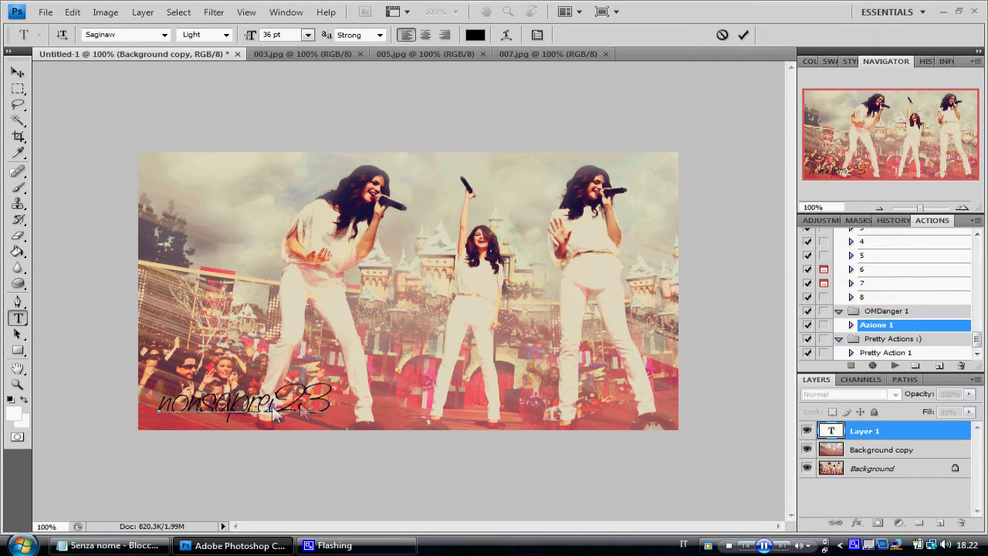
{"action": "left_click_drag", "start_coordinate": [329, 403], "coordinate": [160, 410]}
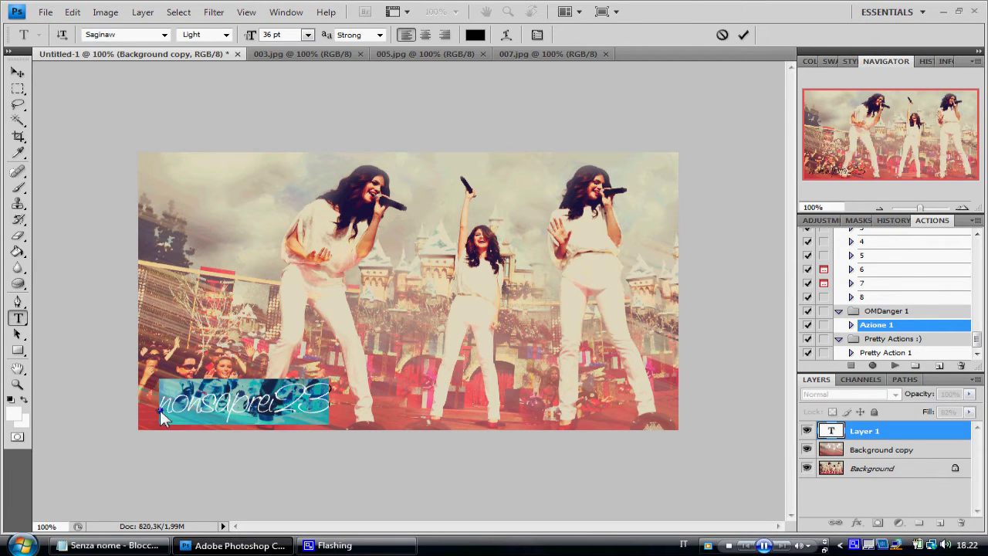
{"action": "left_click", "coordinate": [307, 35]}
{"action": "left_click", "coordinate": [301, 147]}
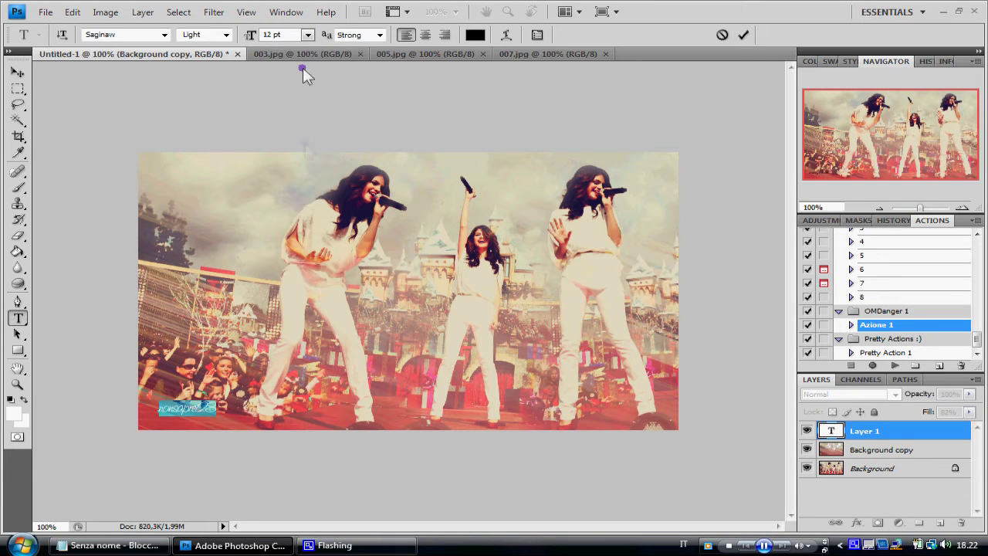
{"action": "left_click", "coordinate": [307, 35]}
{"action": "left_click", "coordinate": [303, 132]}
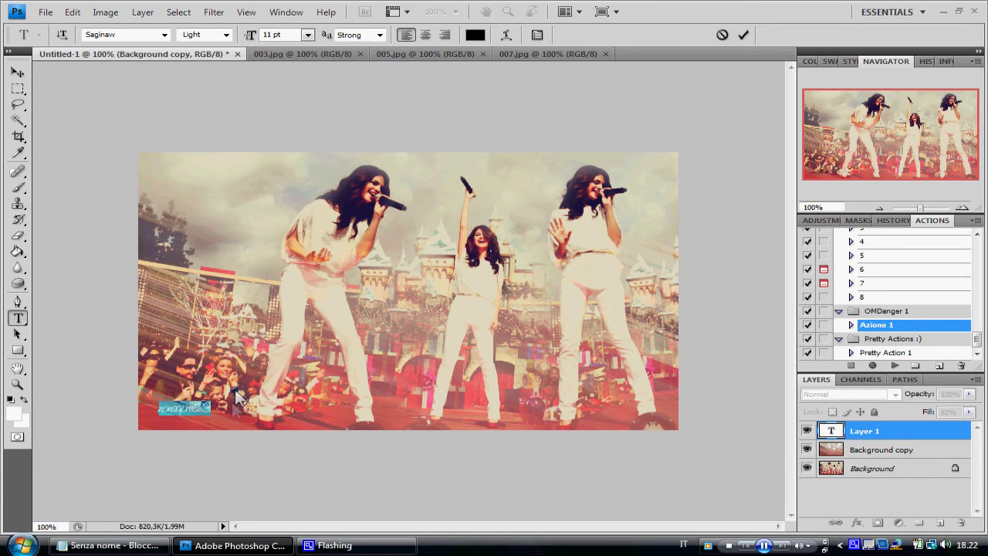
- Move the signature into the bottom-left corner, commit it, and set its layer fill to 50%
{"action": "left_click_drag", "start_coordinate": [230, 409], "coordinate": [211, 424]}
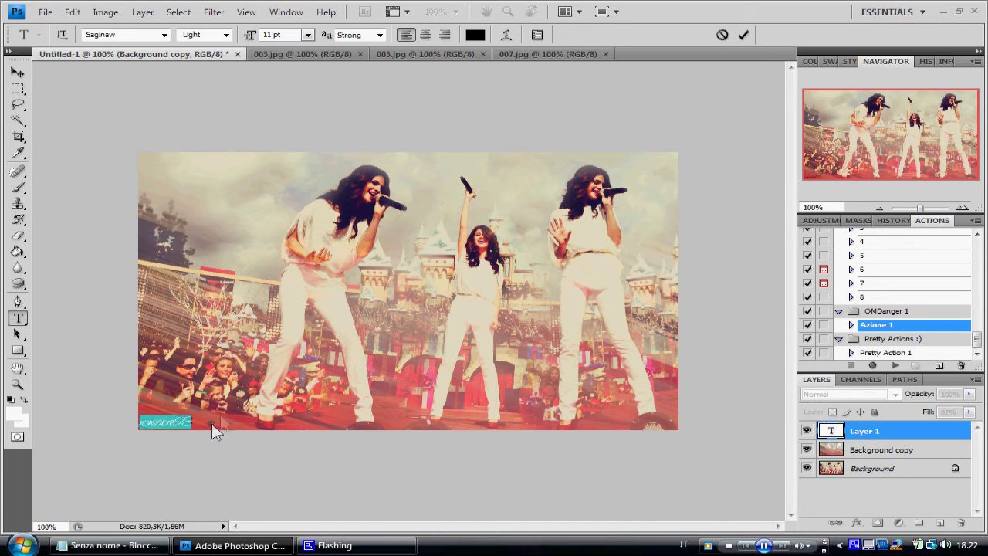
{"action": "left_click", "coordinate": [740, 34]}
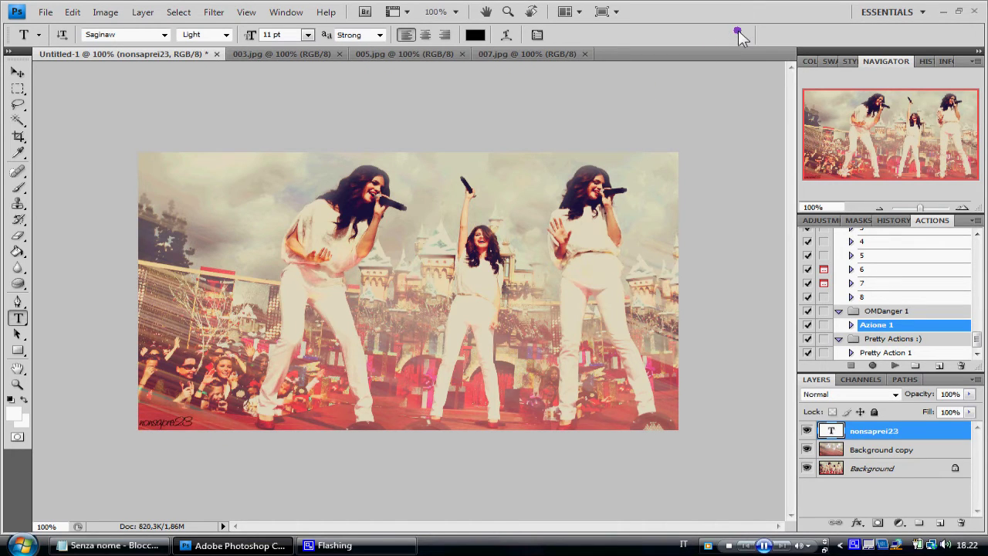
{"action": "left_click", "coordinate": [970, 412]}
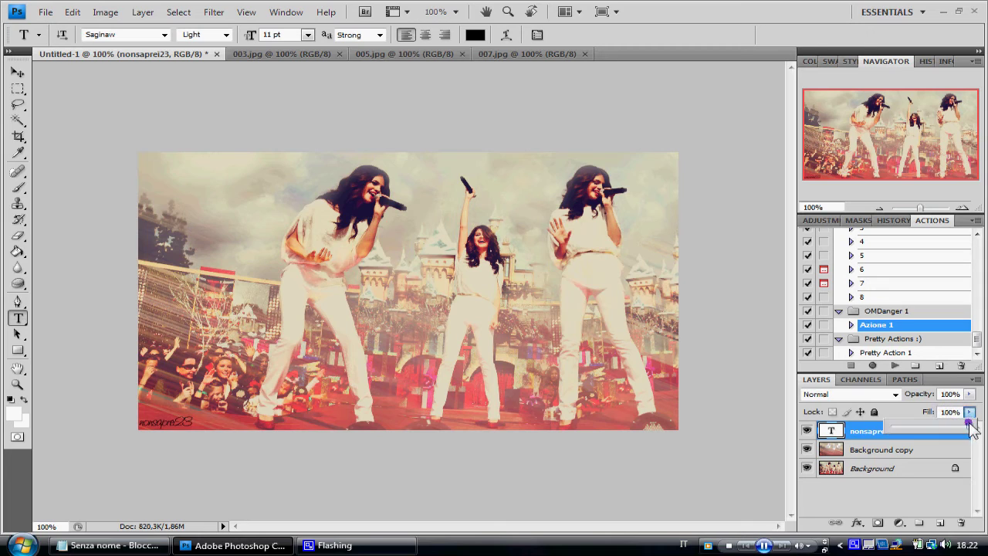
{"action": "left_click_drag", "start_coordinate": [969, 425], "coordinate": [930, 427]}
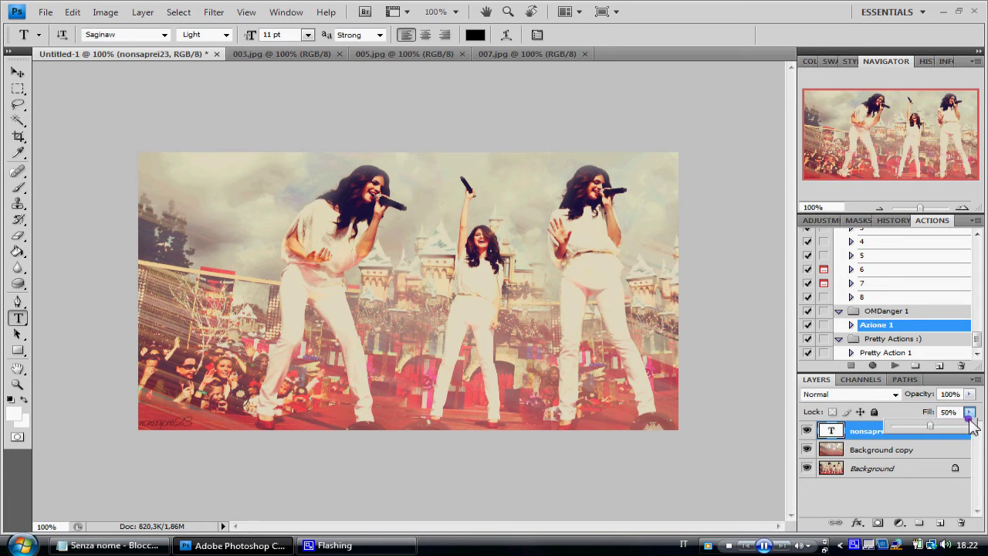
{"action": "right_click", "coordinate": [897, 463]}
- Flatten the collage and save it to the Desktop as JPEG 'Selena Gomez Picture'
{"action": "left_click", "coordinate": [868, 453]}
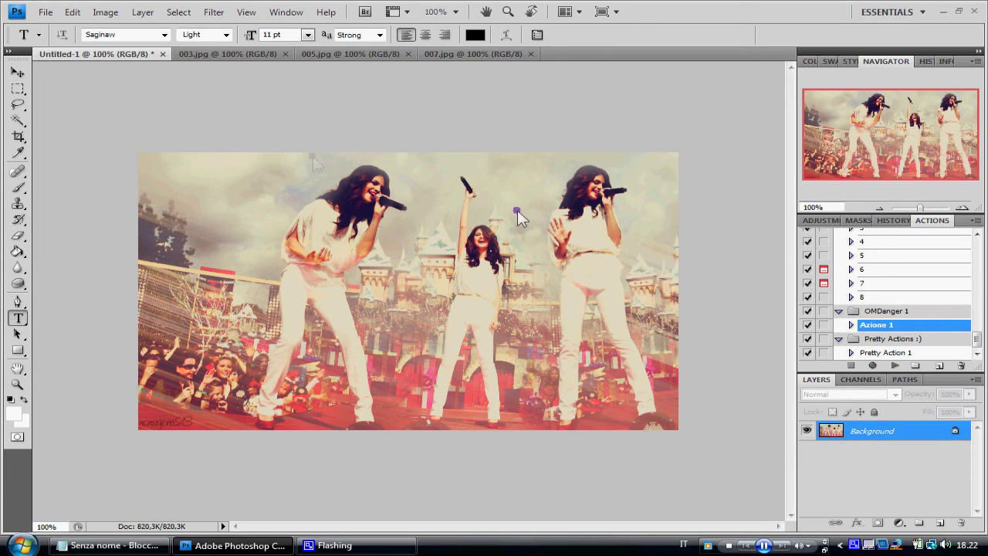
{"action": "left_click", "coordinate": [17, 72]}
{"action": "left_click", "coordinate": [46, 11]}
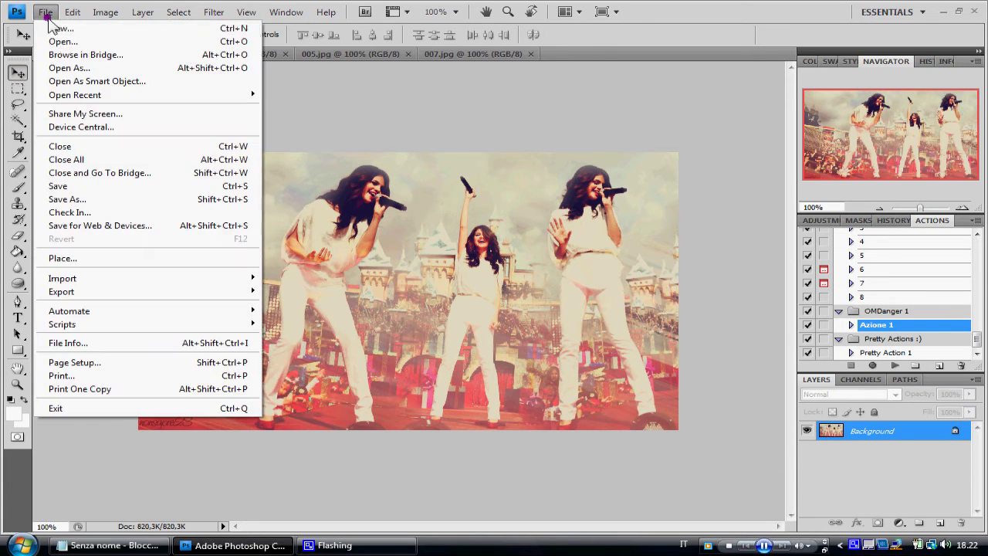
{"action": "left_click", "coordinate": [81, 199]}
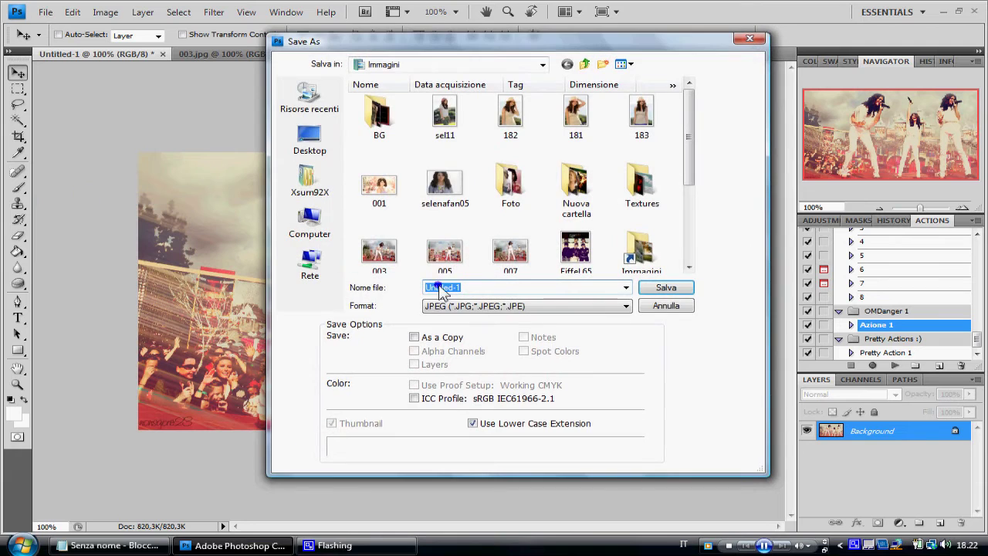
{"action": "type", "text": "Selen"}
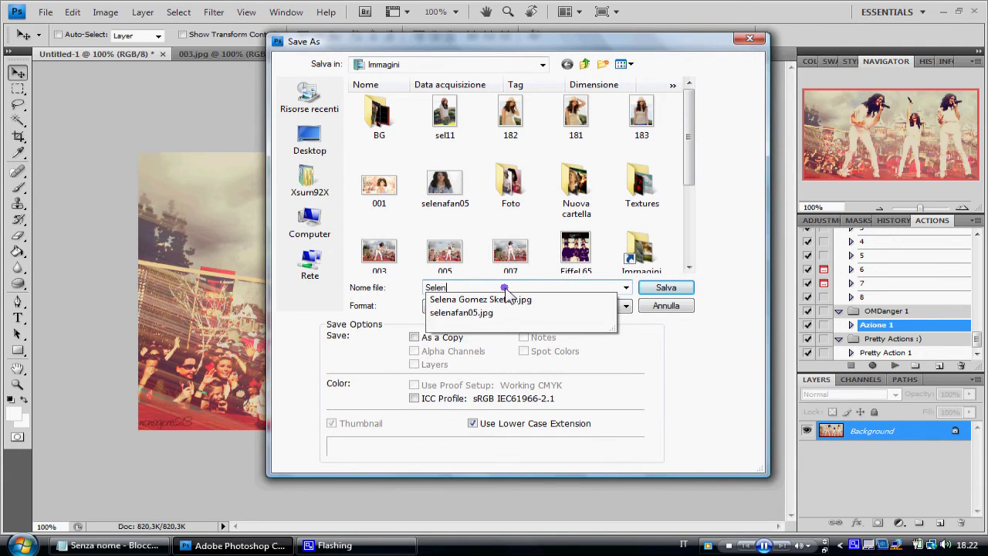
{"action": "type", "text": "a Gomez "}
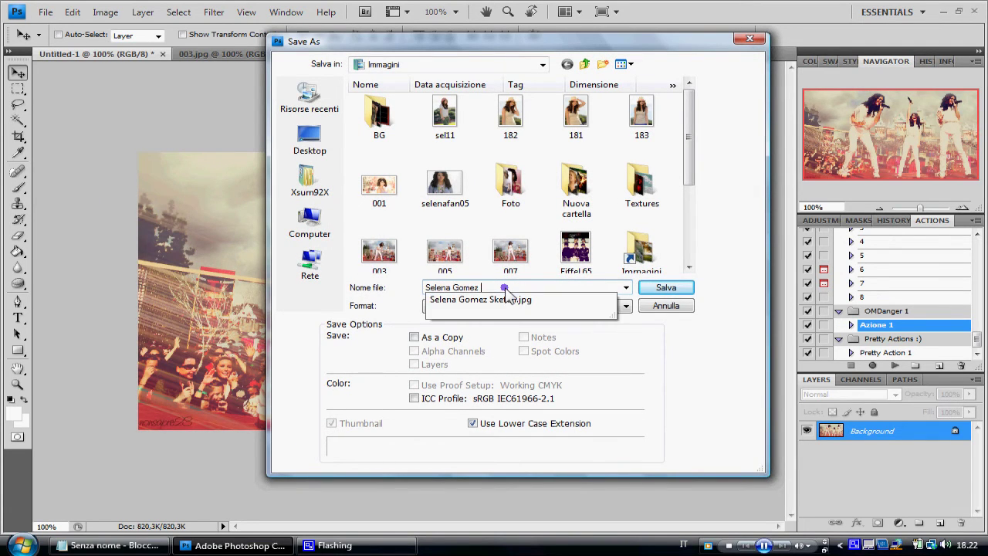
{"action": "type", "text": "Picture"}
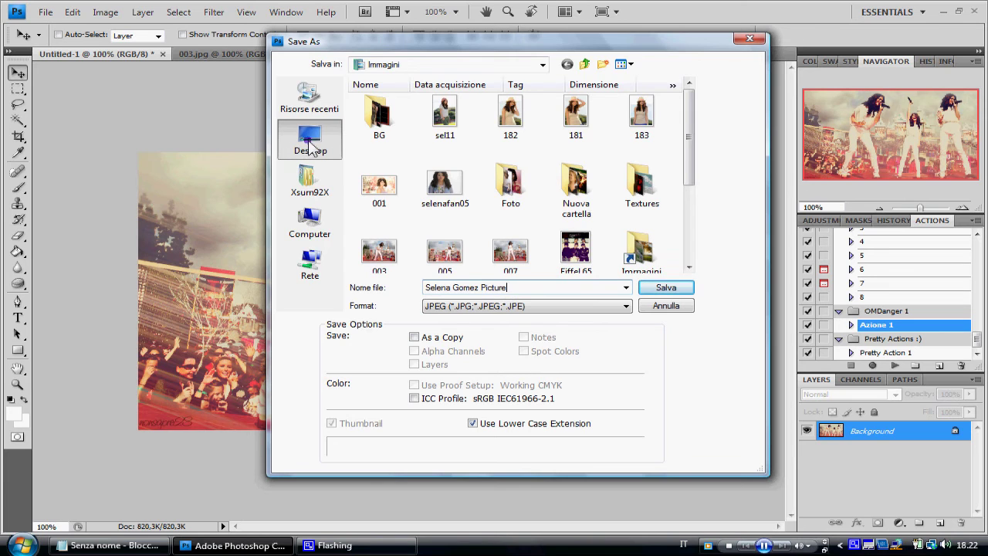
{"action": "left_click", "coordinate": [309, 143]}
{"action": "left_click", "coordinate": [655, 286]}
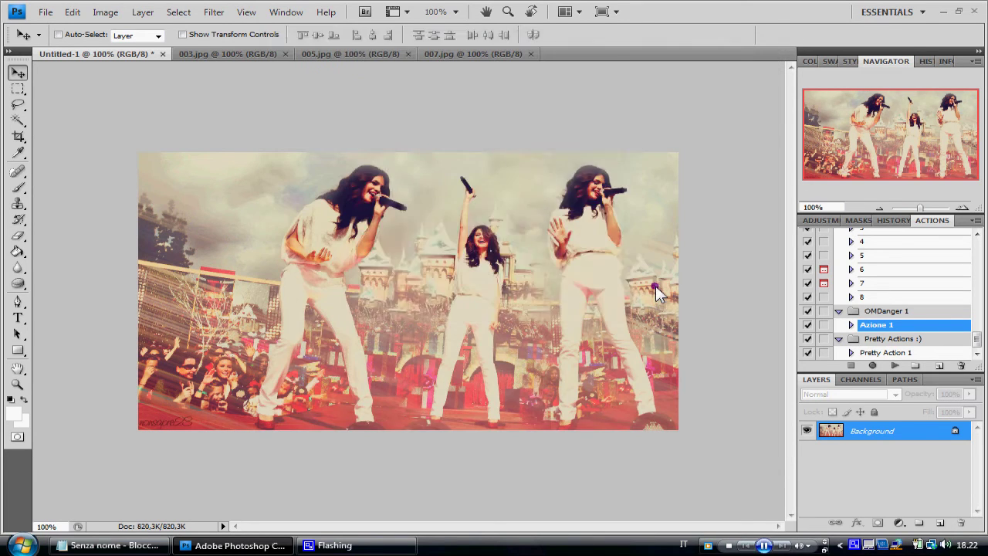
- Accept the JPEG options, then view Selena Gomez Picture.jpg from the Desktop and close the viewer
{"action": "left_click", "coordinate": [581, 139]}
{"action": "left_click", "coordinate": [942, 12]}
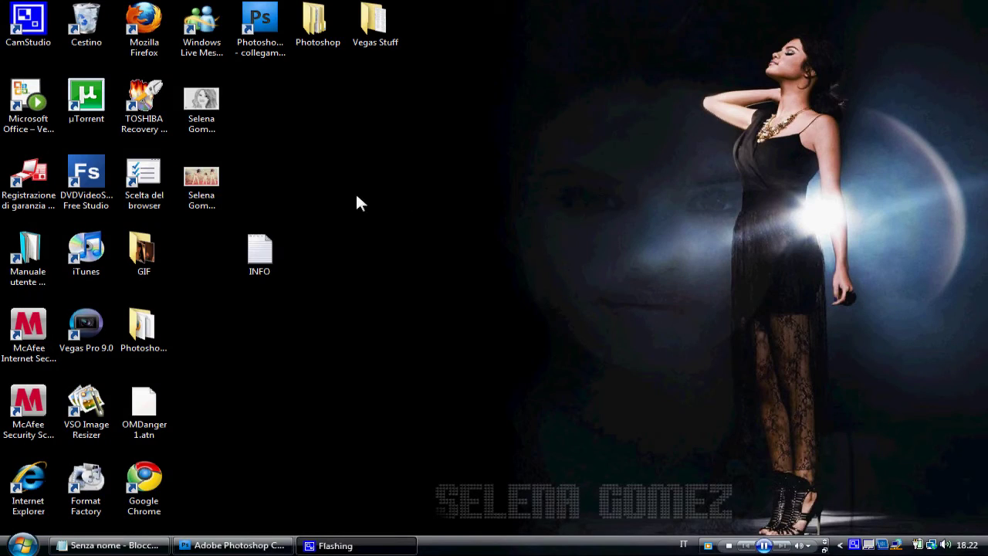
{"action": "double_click", "coordinate": [201, 182]}
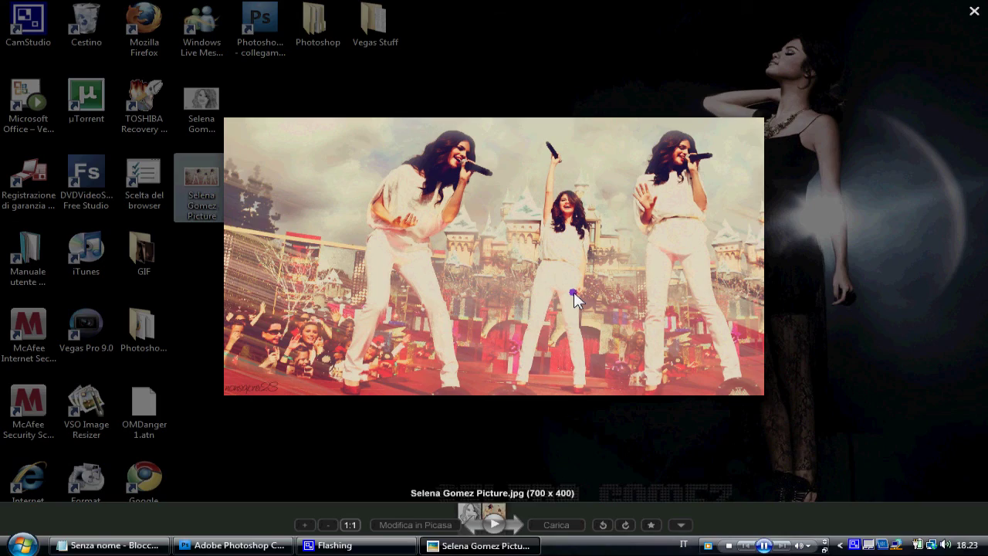
{"action": "left_click", "coordinate": [974, 11]}
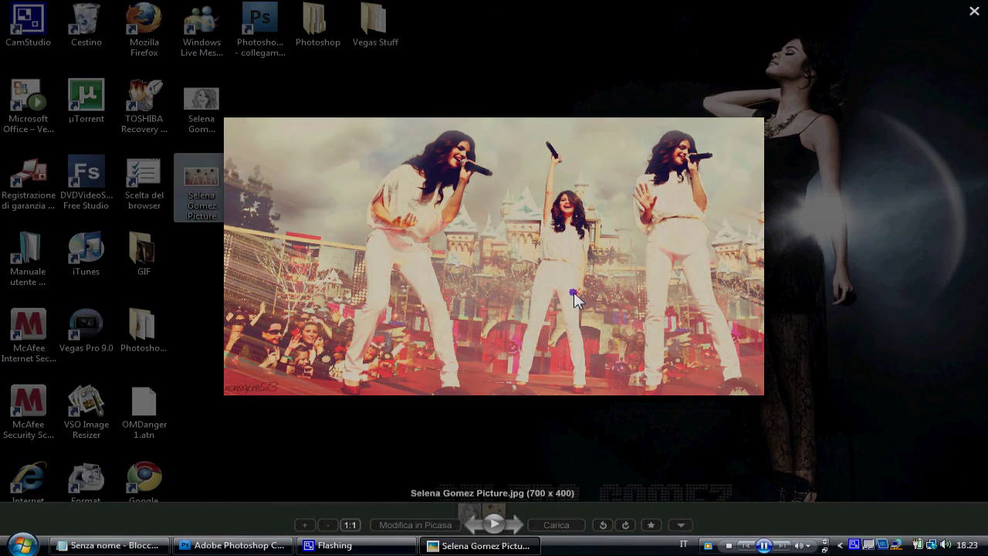